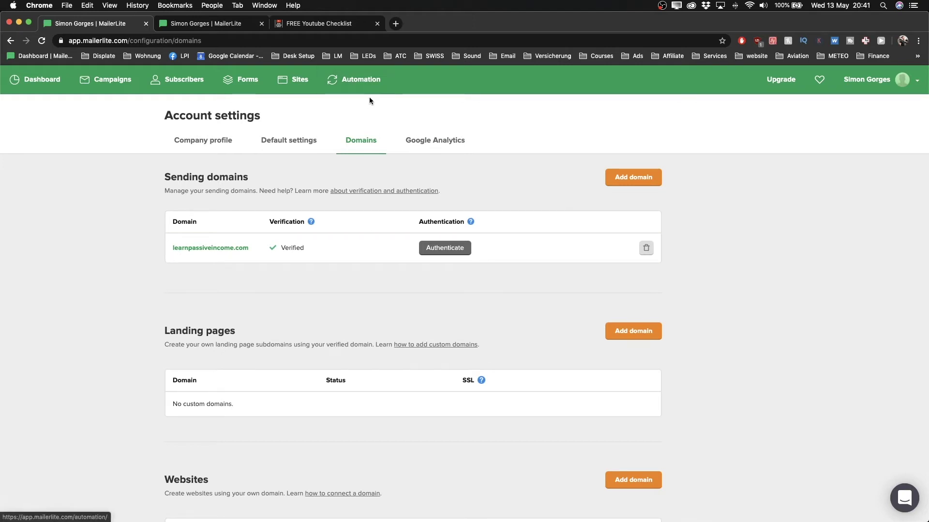
- Create a first automation workflow and name it "Example Workflow"
{"action": "left_click", "coordinate": [355, 89]}
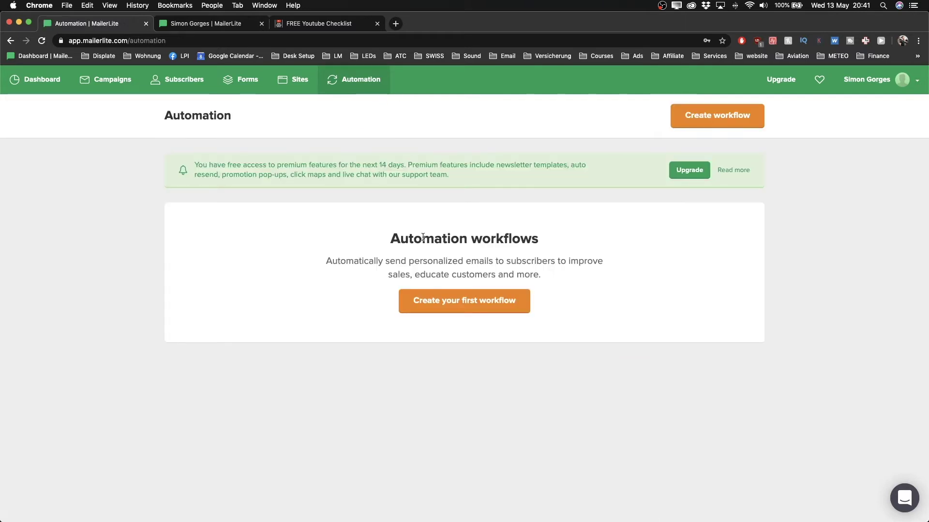
{"action": "left_click", "coordinate": [450, 304]}
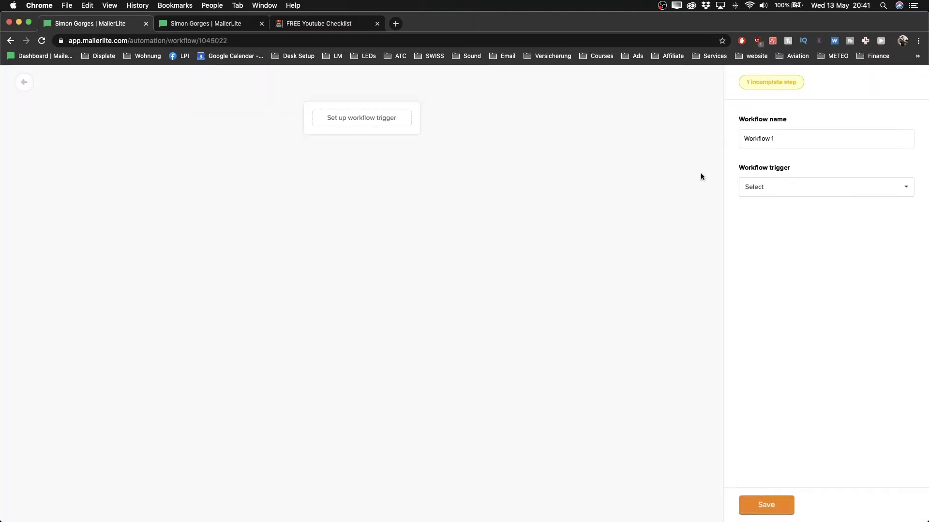
{"action": "left_click_drag", "start_coordinate": [792, 145], "coordinate": [701, 143]}
{"action": "type", "text": "Example Workflow"}
- Set the workflow trigger to "When subscriber joins a group", choose the existing subscriber group, and save the trigger
{"action": "left_click", "coordinate": [765, 186]}
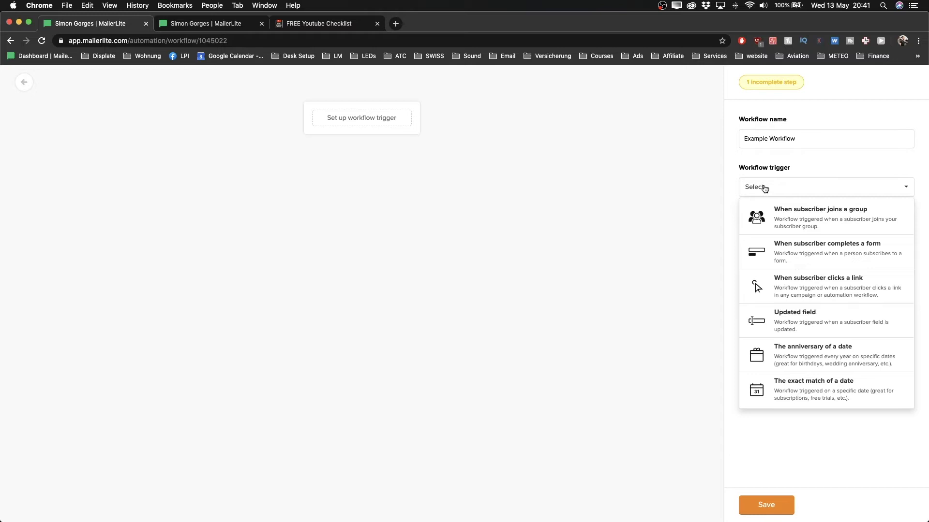
{"action": "left_click", "coordinate": [798, 226]}
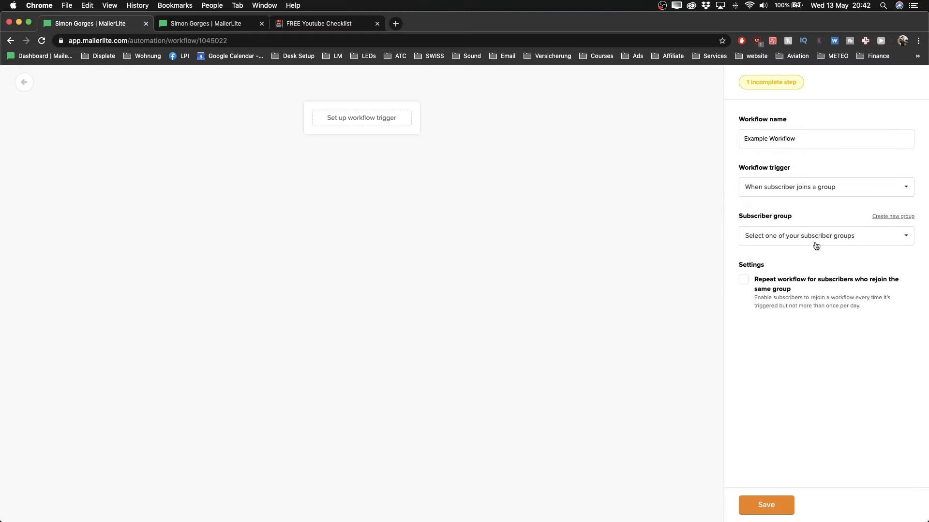
{"action": "left_click", "coordinate": [798, 245]}
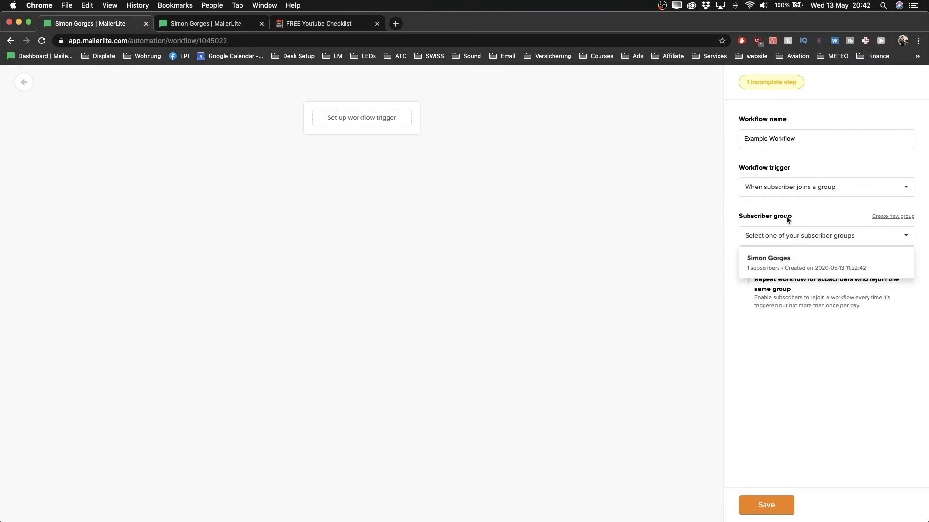
{"action": "left_click", "coordinate": [793, 266]}
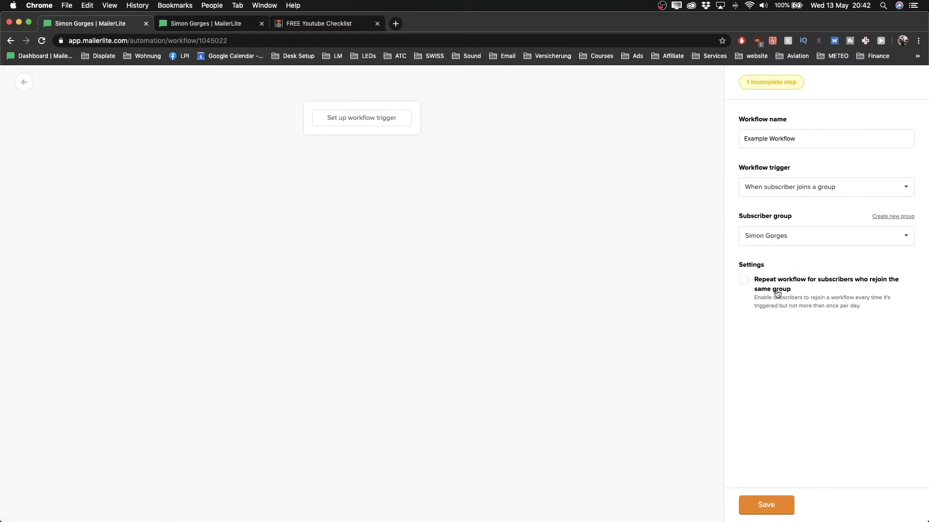
{"action": "scroll", "coordinate": [752, 290], "scroll_direction": "up", "scroll_amount": 5}
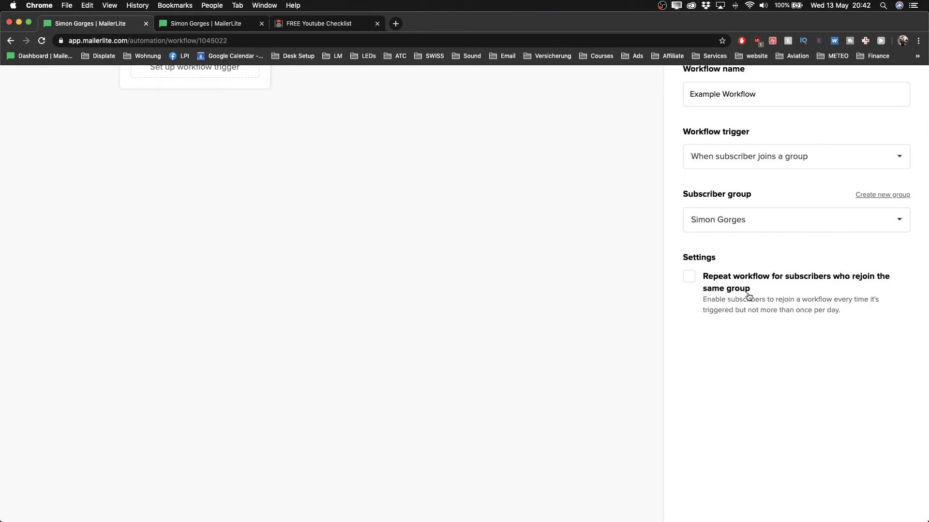
{"action": "scroll", "coordinate": [748, 296], "scroll_direction": "down", "scroll_amount": 5}
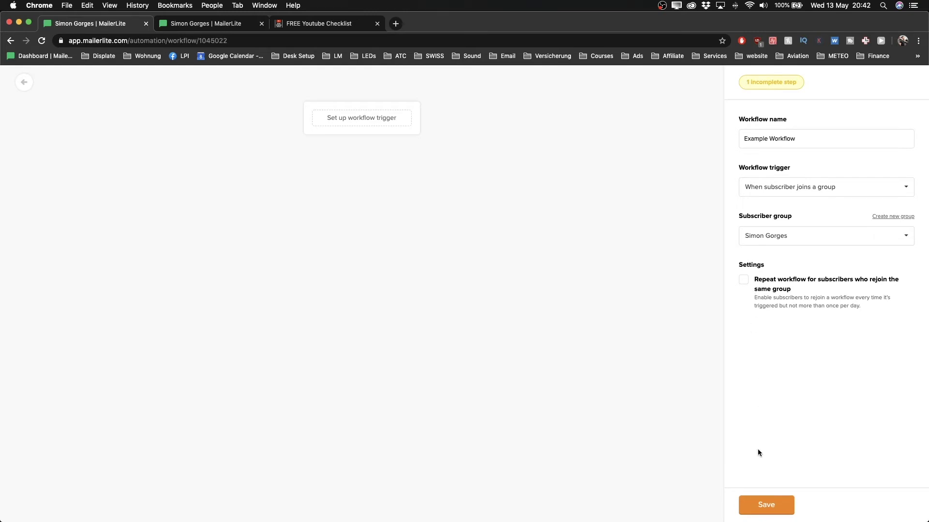
{"action": "left_click", "coordinate": [764, 507]}
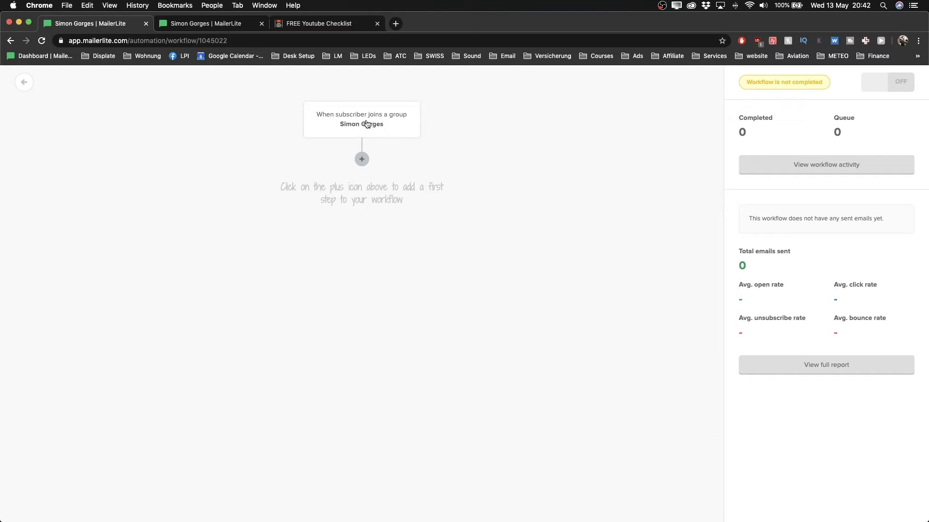
- Add an email as the workflow's first step with the subject "Here's your FREE Checklist!", keeping the default sender details
{"action": "left_click", "coordinate": [362, 159]}
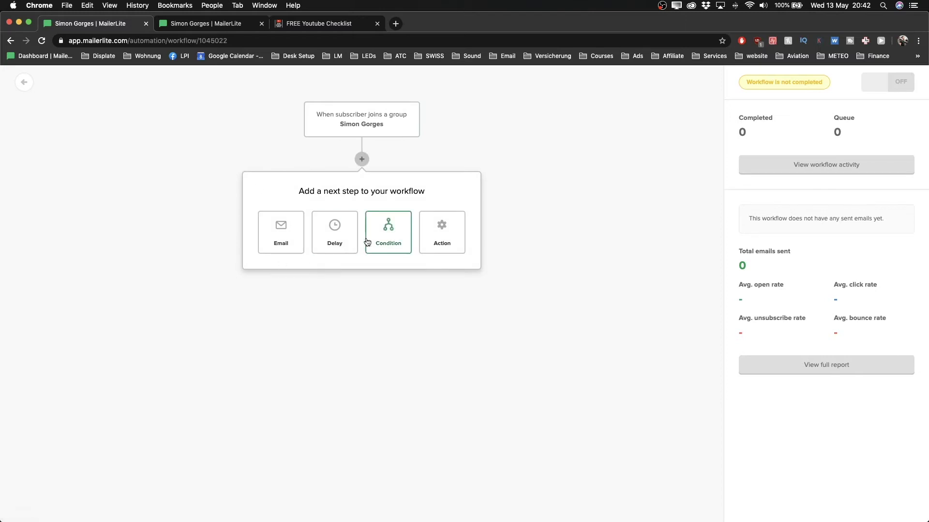
{"action": "left_click", "coordinate": [285, 244]}
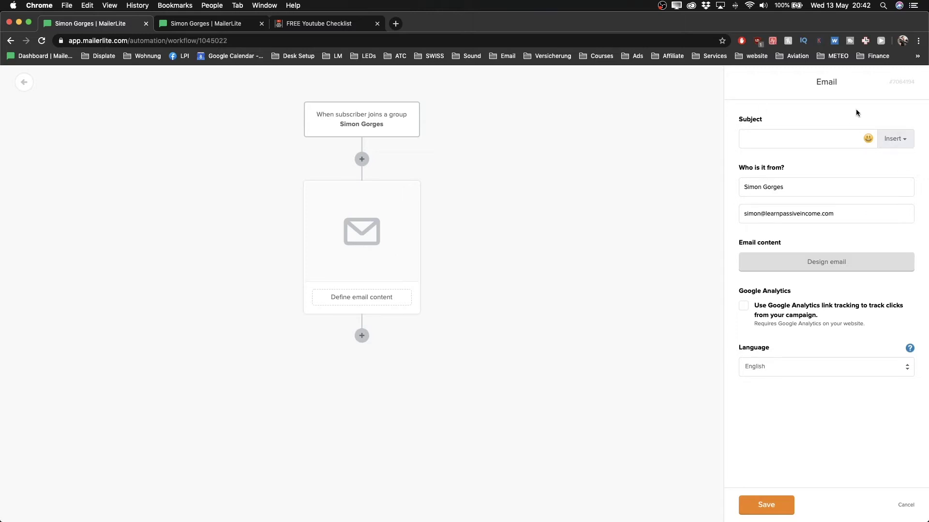
{"action": "left_click", "coordinate": [771, 142]}
{"action": "type", "text": "Here's"}
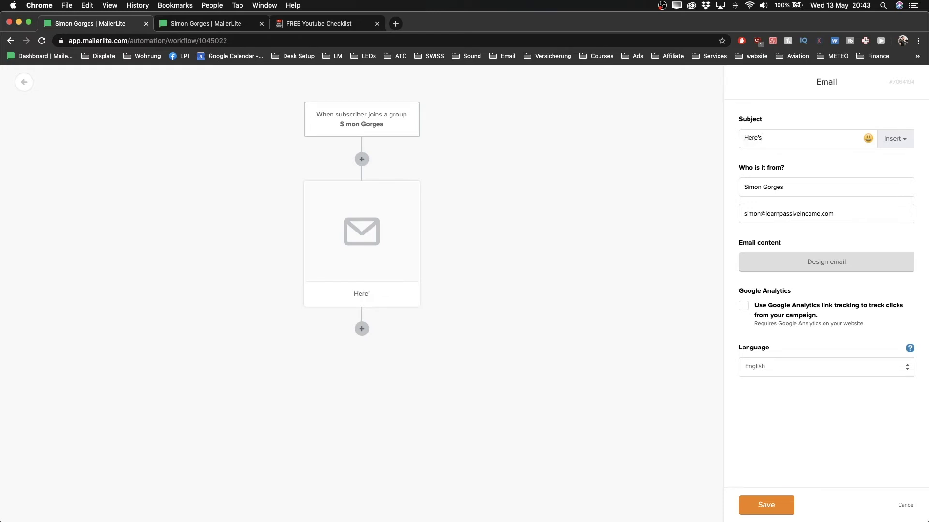
{"action": "type", "text": " your FREE Checklist!"}
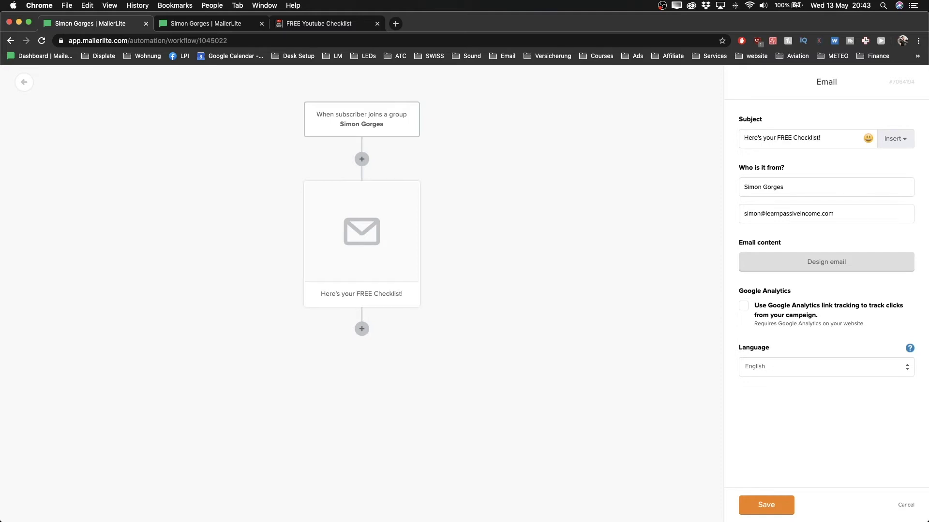
{"action": "left_click_drag", "start_coordinate": [790, 190], "coordinate": [861, 215]}
{"action": "left_click", "coordinate": [788, 186]}
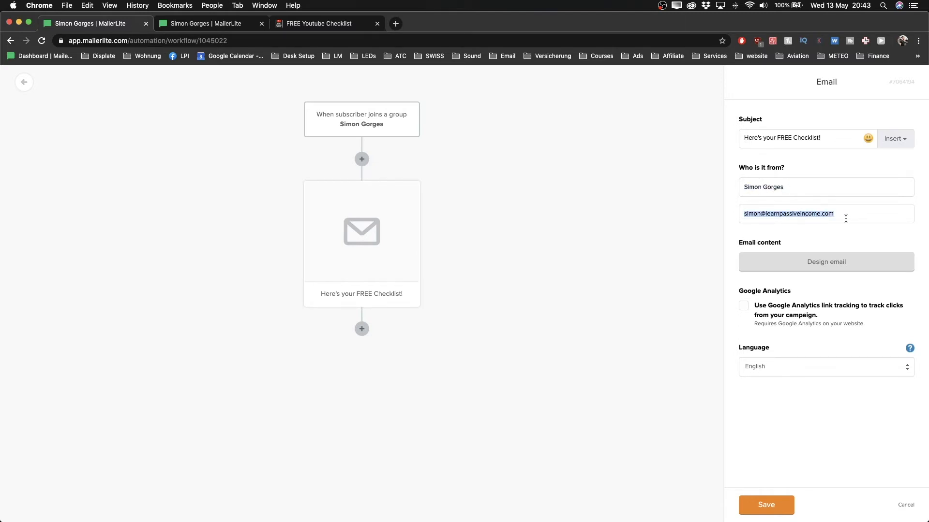
{"action": "left_click", "coordinate": [846, 218]}
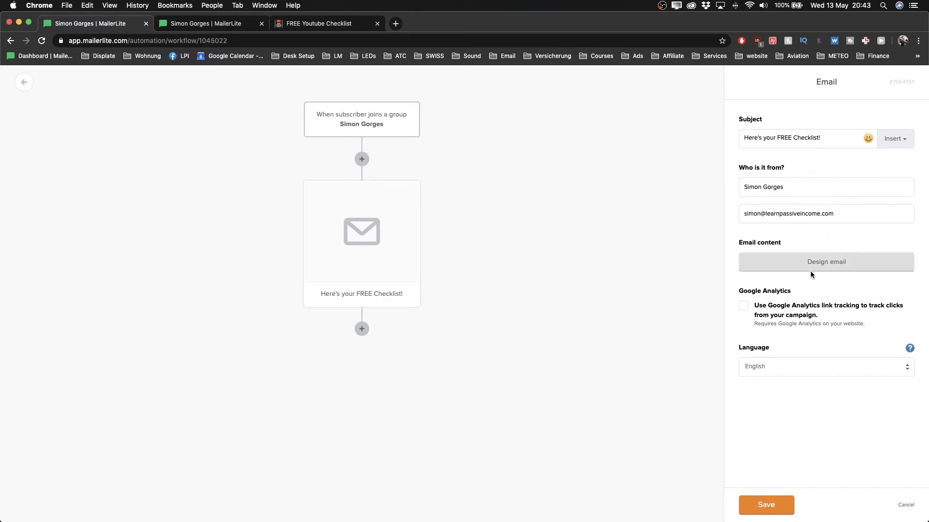
- Start designing the email's content with the new Rich-text editor (Beta)
{"action": "left_click", "coordinate": [818, 262]}
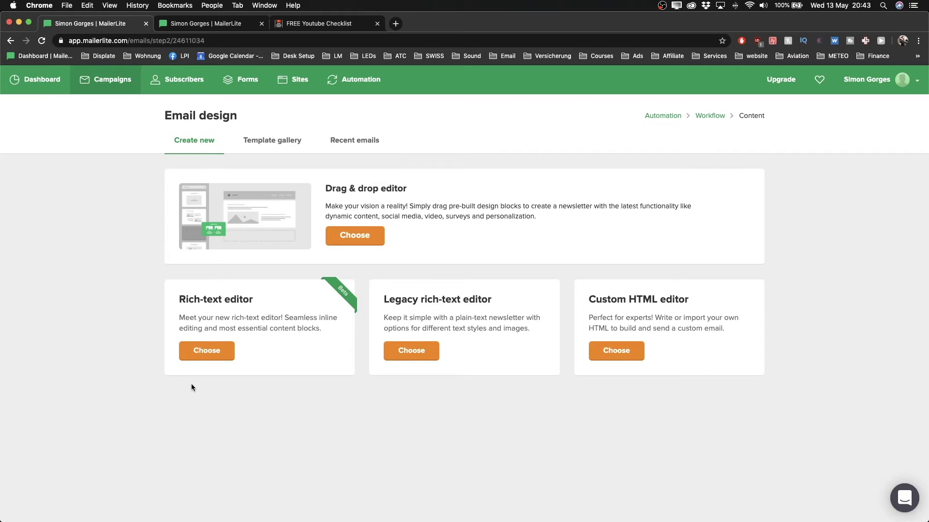
{"action": "scroll", "coordinate": [195, 351], "scroll_direction": "up", "scroll_amount": 5}
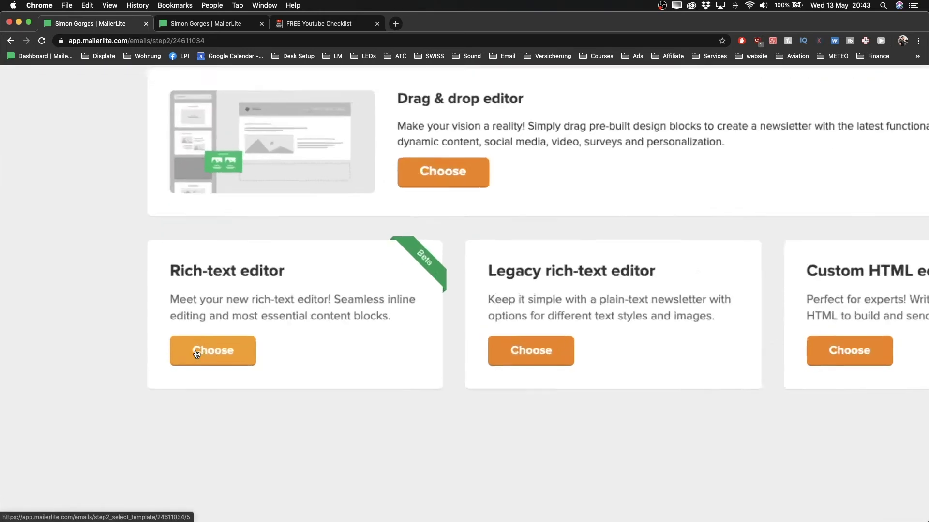
{"action": "scroll", "coordinate": [204, 322], "scroll_direction": "down", "scroll_amount": 5}
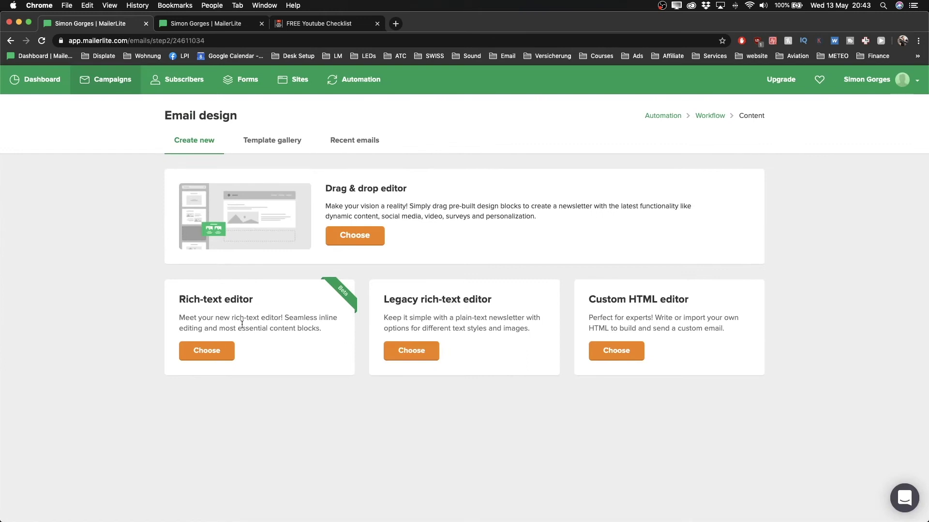
{"action": "left_click", "coordinate": [209, 357]}
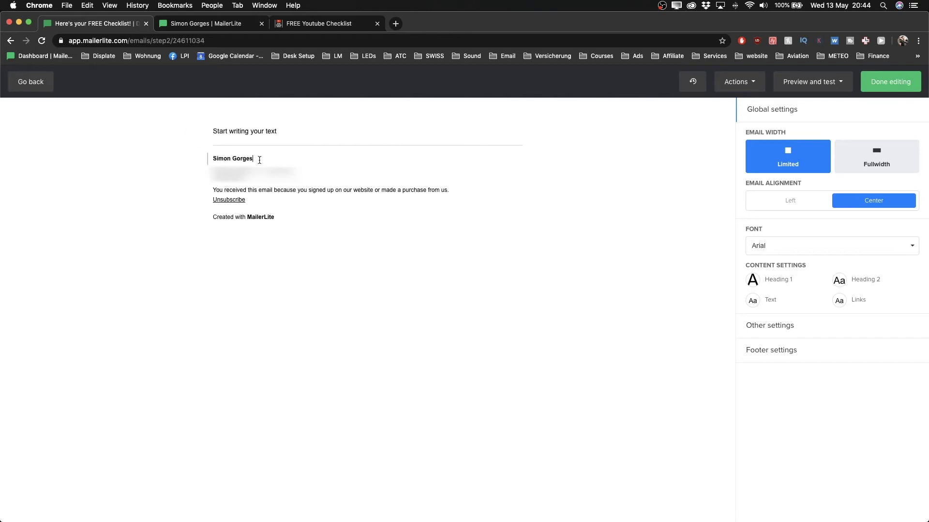
- Remove the postal address from the email footer below the sender's name
{"action": "left_click_drag", "start_coordinate": [260, 160], "coordinate": [231, 159]}
{"action": "key", "text": "Escape"}
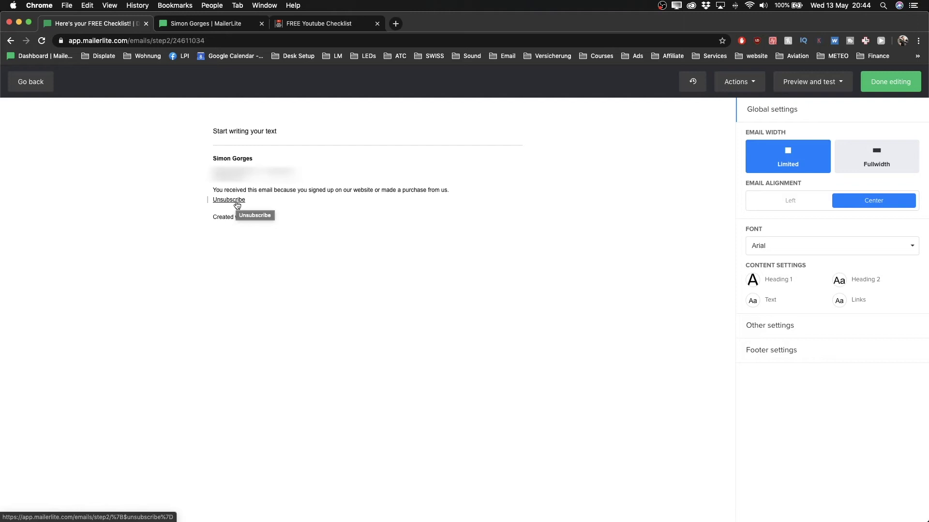
{"action": "left_click", "coordinate": [232, 171]}
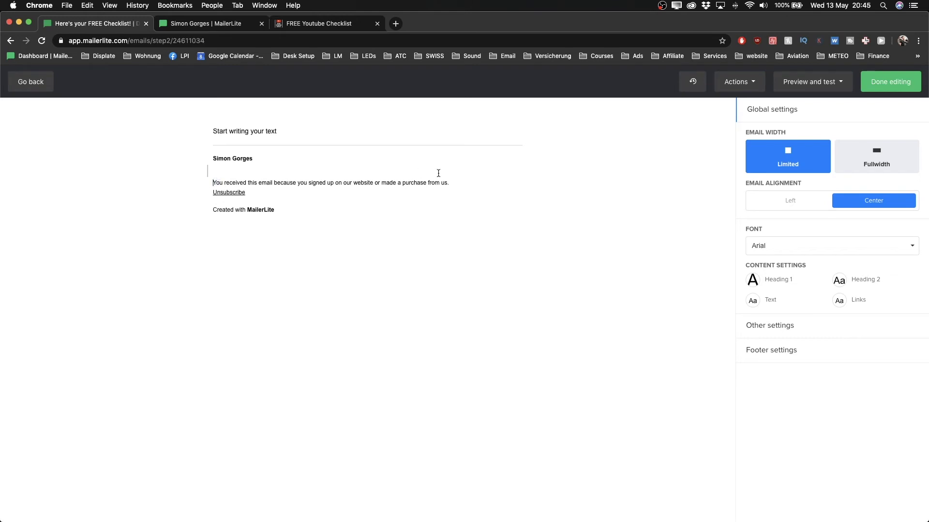
- Replace the footer's "You received this email" sentence with "Don't want to receive my email anymore?"
{"action": "triple_click", "coordinate": [453, 181]}
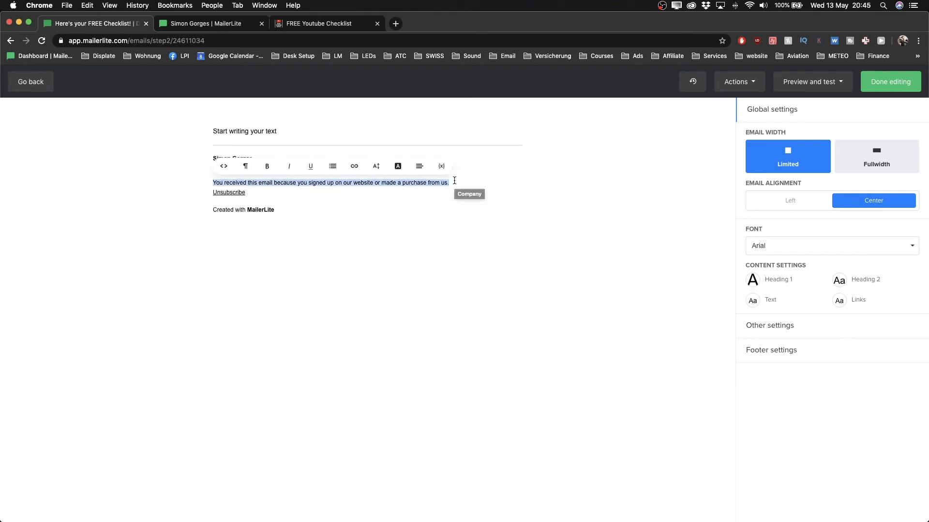
{"action": "type", "text": "So"}
{"action": "key", "text": "BackSpace"}
{"action": "key", "text": "BackSpace"}
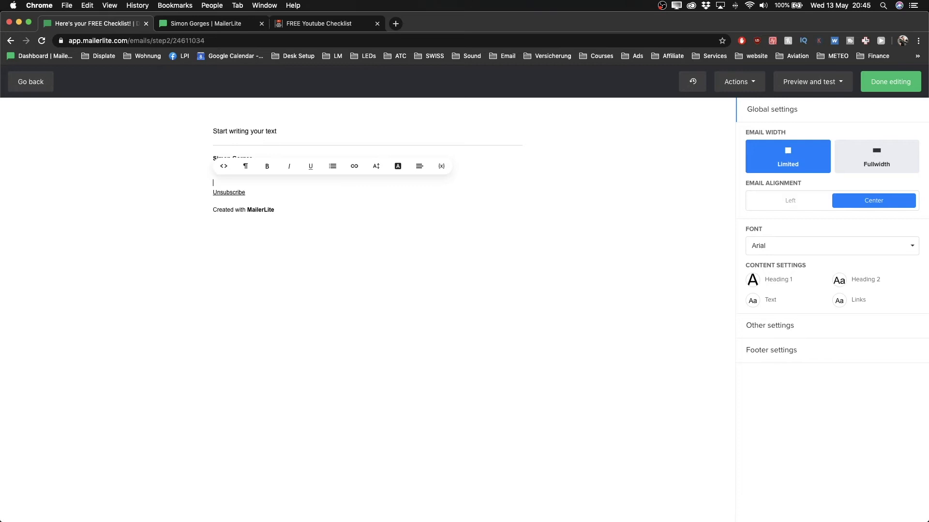
{"action": "type", "text": "Don't want to receive my email anymore?"}
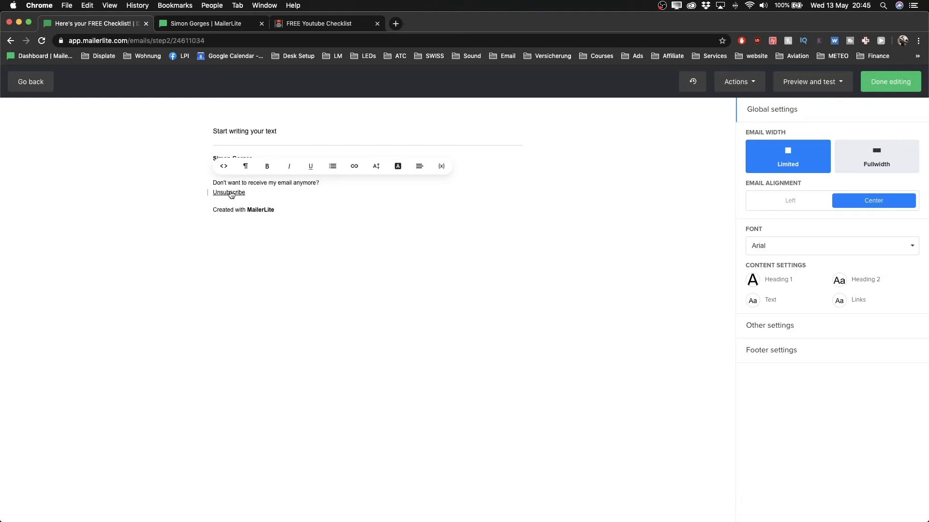
- Replace the placeholder body text with the greeting "Hello" followed by the Name variable
{"action": "left_click", "coordinate": [255, 135]}
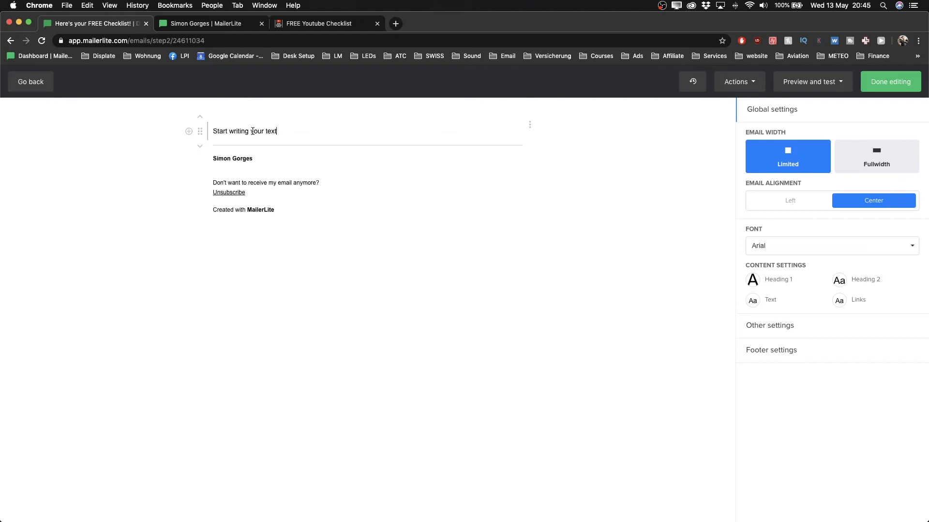
{"action": "left_click_drag", "start_coordinate": [285, 131], "coordinate": [216, 132]}
{"action": "key", "text": "BackSpace"}
{"action": "key", "text": "BackSpace"}
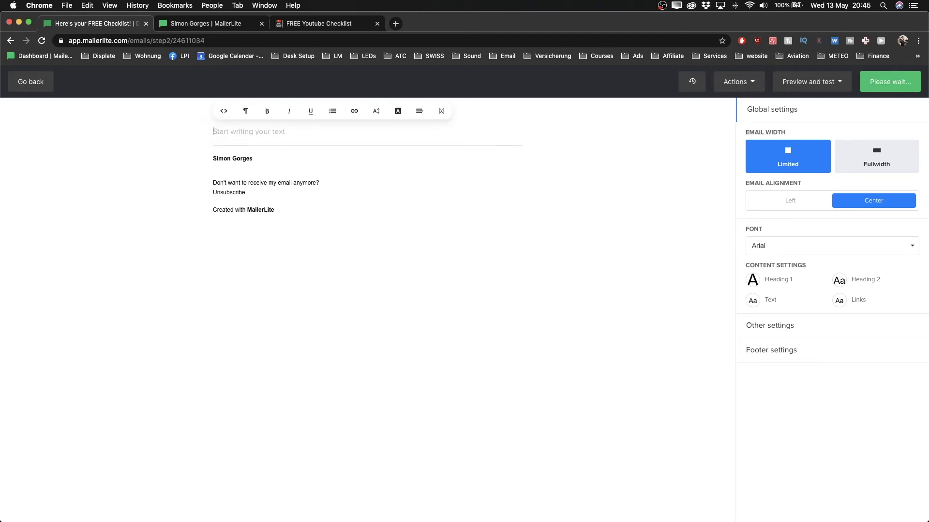
{"action": "type", "text": "Hello"}
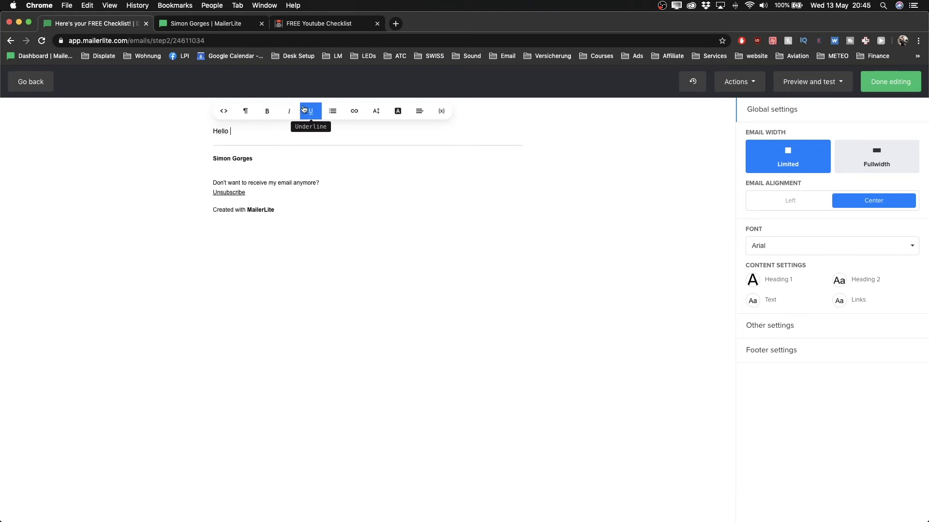
{"action": "left_click", "coordinate": [441, 113]}
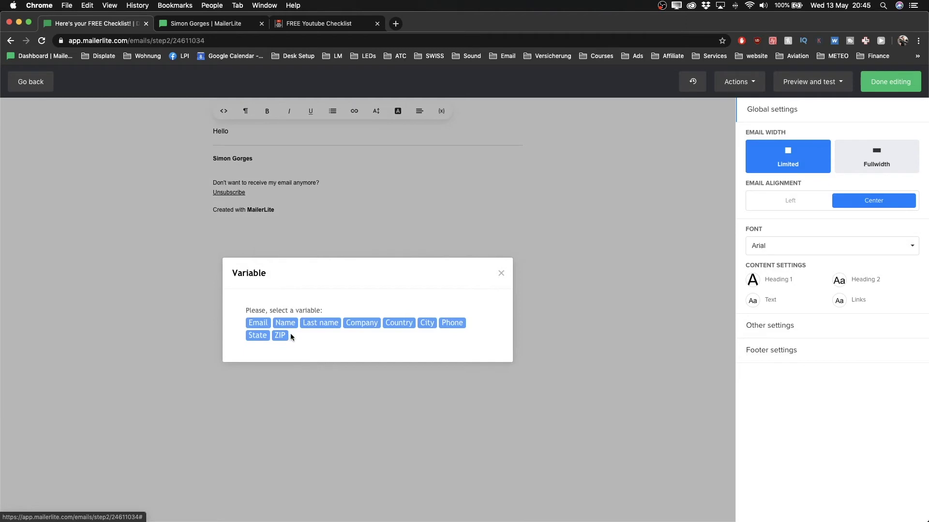
{"action": "left_click", "coordinate": [283, 323]}
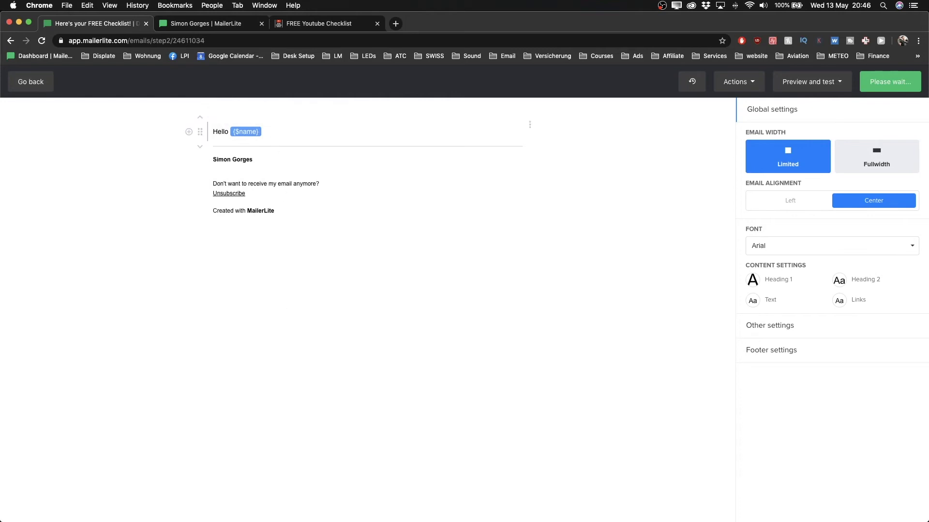
- Add a paragraph below the greeting reading "Thank you for singing up for my email newsletter!"
{"action": "key", "text": "Return"}
{"action": "key", "text": "Return"}
{"action": "key", "text": "BackSpace"}
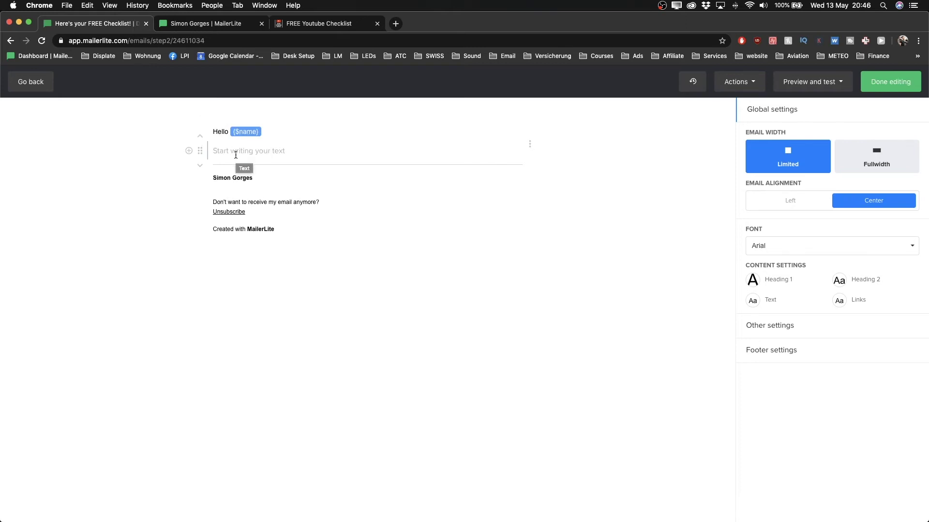
{"action": "type", "text": "Tha"}
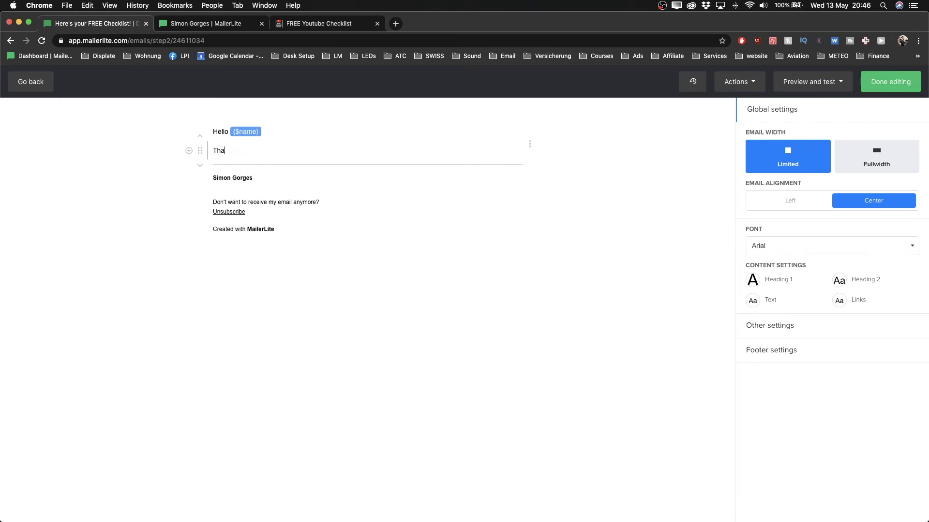
{"action": "type", "text": "nk you for singing up for my email newsletter"}
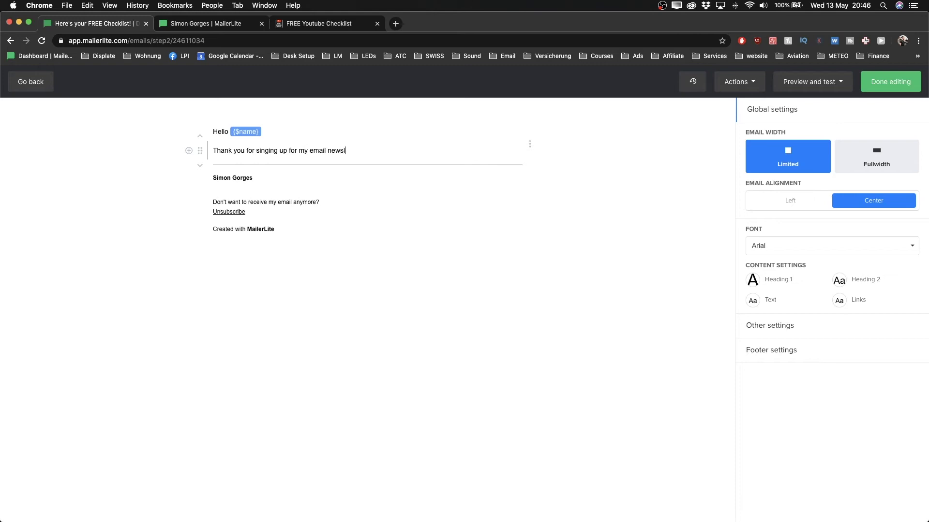
{"action": "type", "text": "!"}
- Add the paragraph "Here's the free checklist that I've promised you:" with an empty paragraph below it
{"action": "key", "text": "Return"}
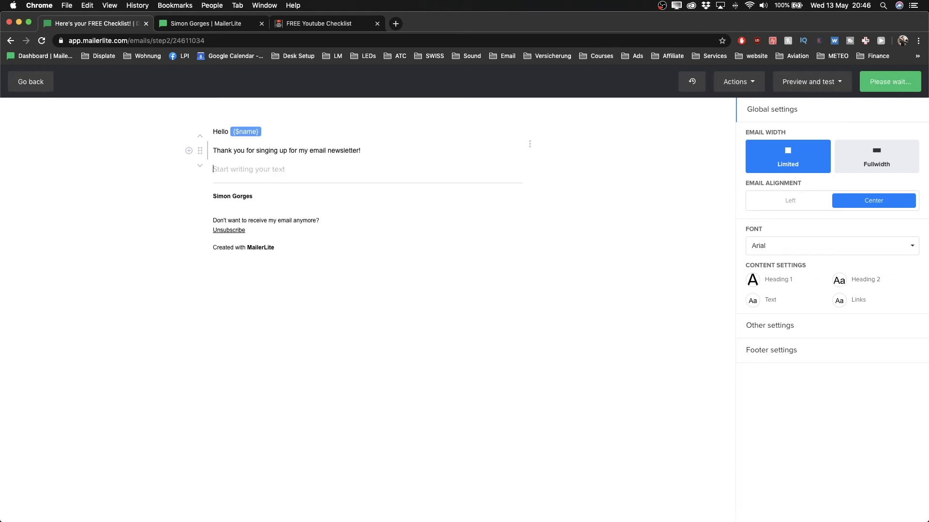
{"action": "type", "text": "Here's th"}
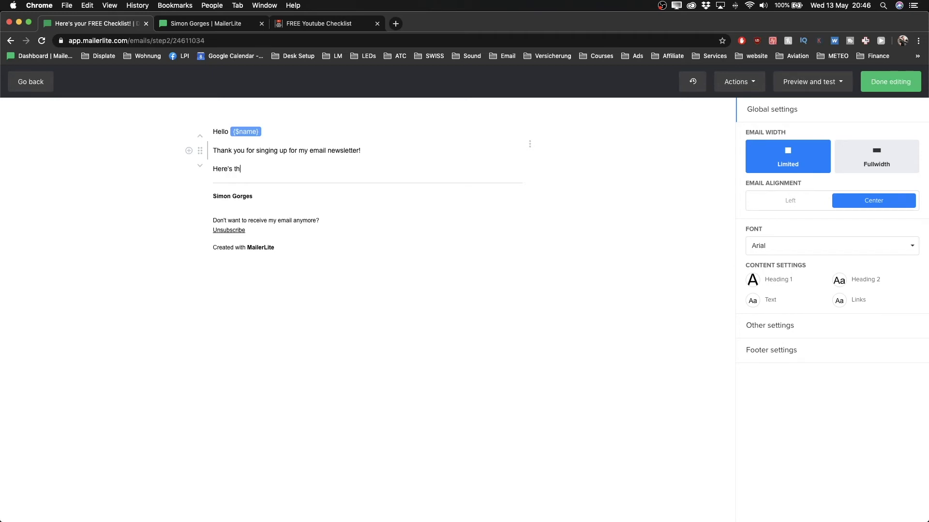
{"action": "type", "text": "e free checklist that I've promised you:"}
{"action": "key", "text": "Return"}
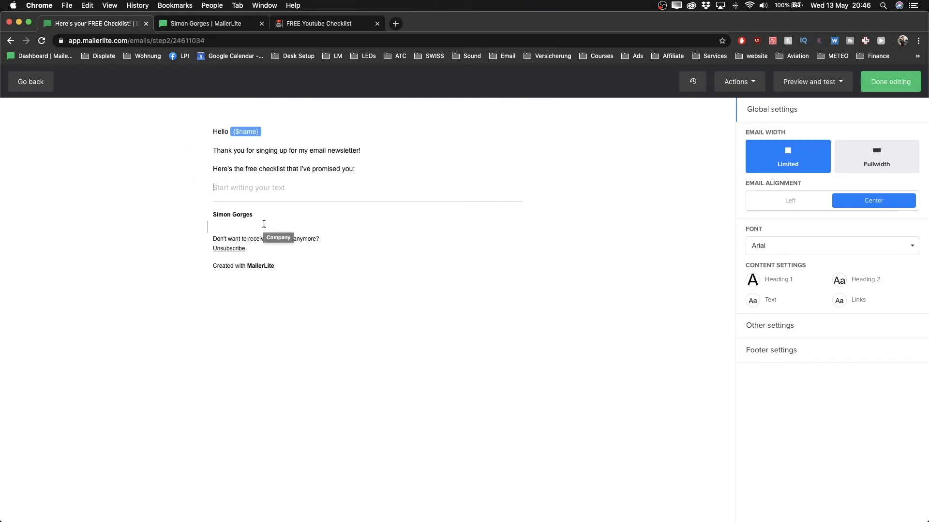
- Add the line "Click here to download the checklist" and link it to dropbox.com, opening in a new tab
{"action": "type", "text": "Click "}
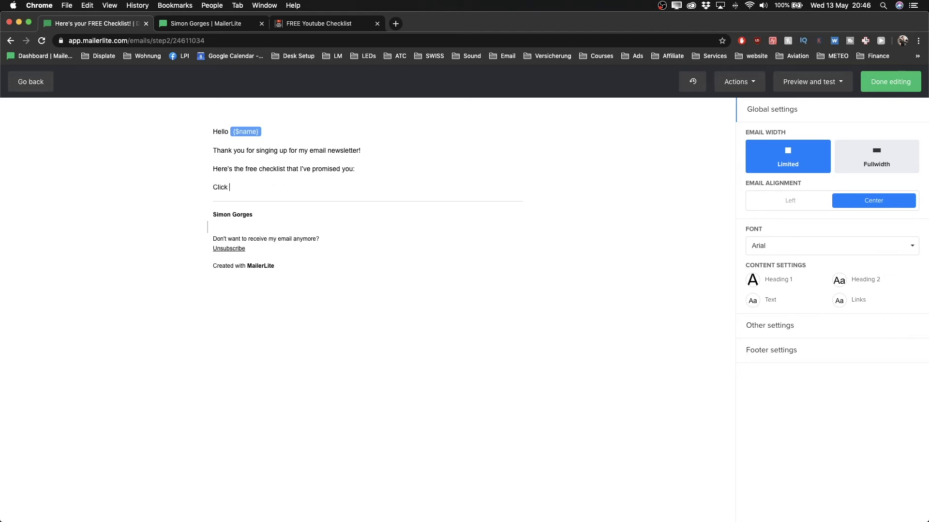
{"action": "type", "text": "here to download the checklist"}
{"action": "left_click_drag", "start_coordinate": [214, 189], "coordinate": [321, 188]}
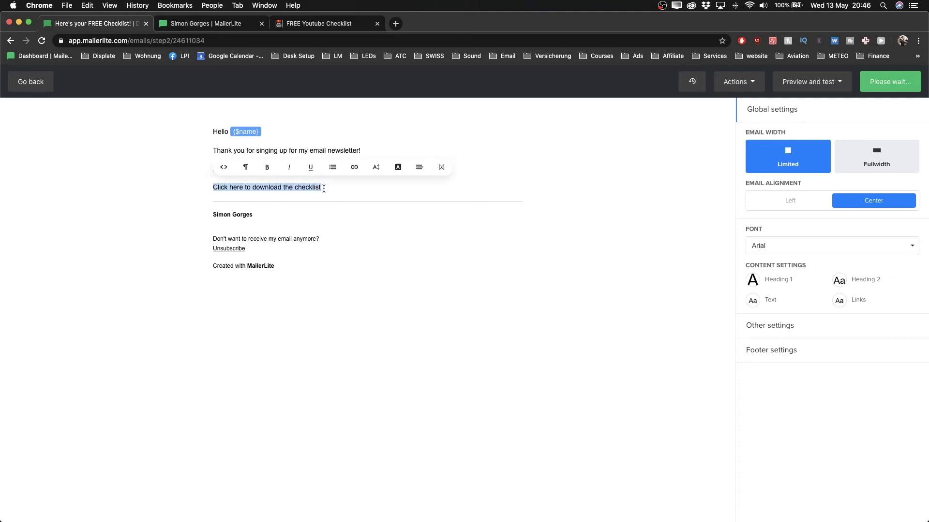
{"action": "left_click", "coordinate": [357, 169]}
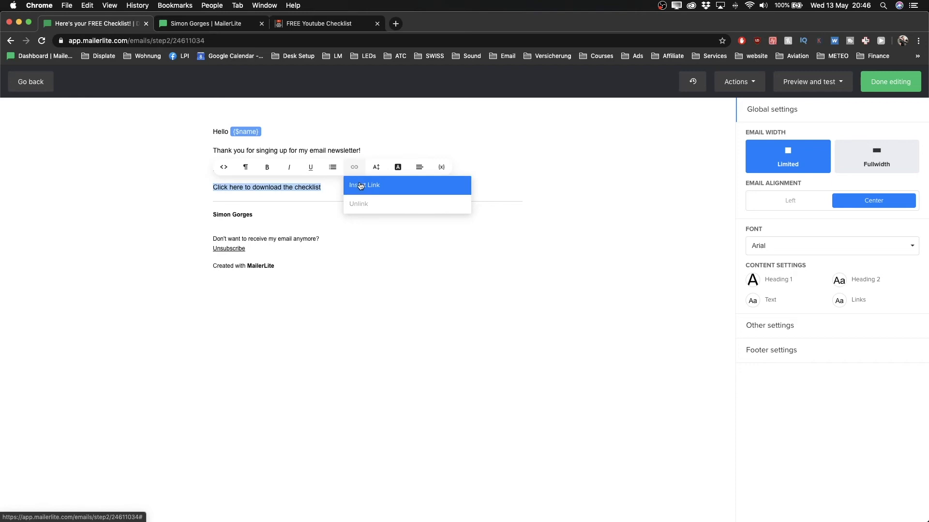
{"action": "left_click", "coordinate": [359, 185]}
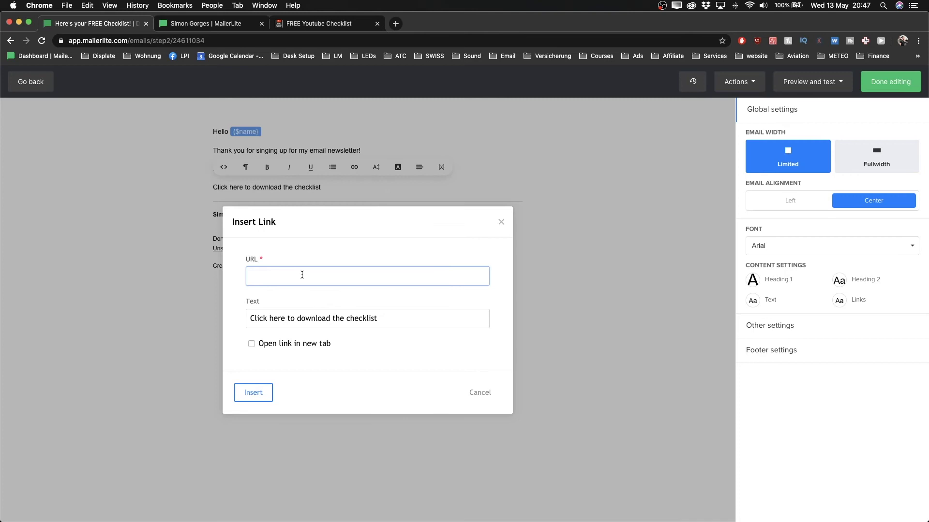
{"action": "type", "text": "dropbox.com"}
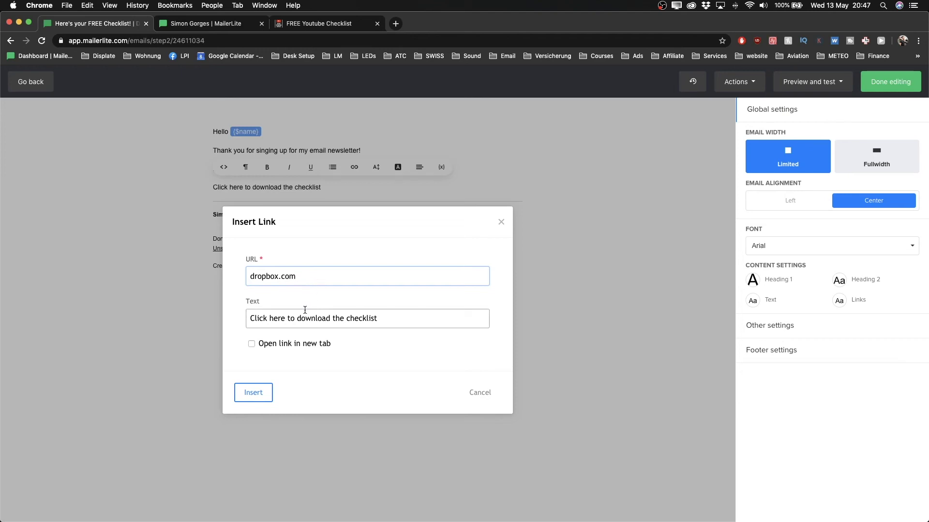
{"action": "left_click_drag", "start_coordinate": [247, 277], "coordinate": [343, 273]}
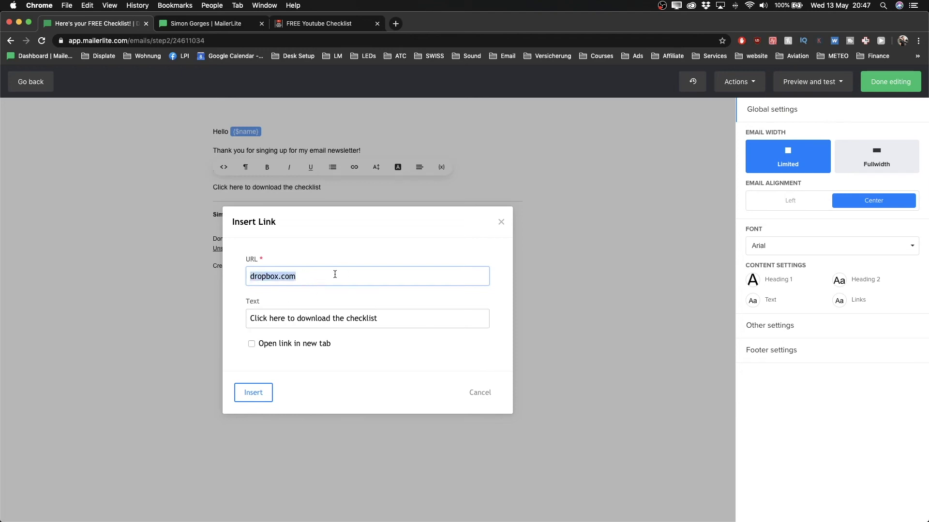
{"action": "left_click", "coordinate": [323, 273]}
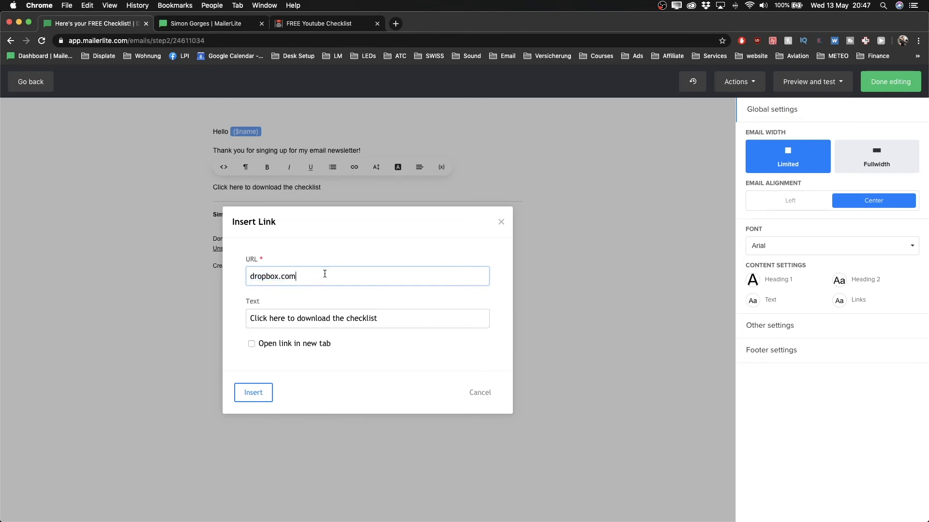
{"action": "left_click", "coordinate": [251, 344]}
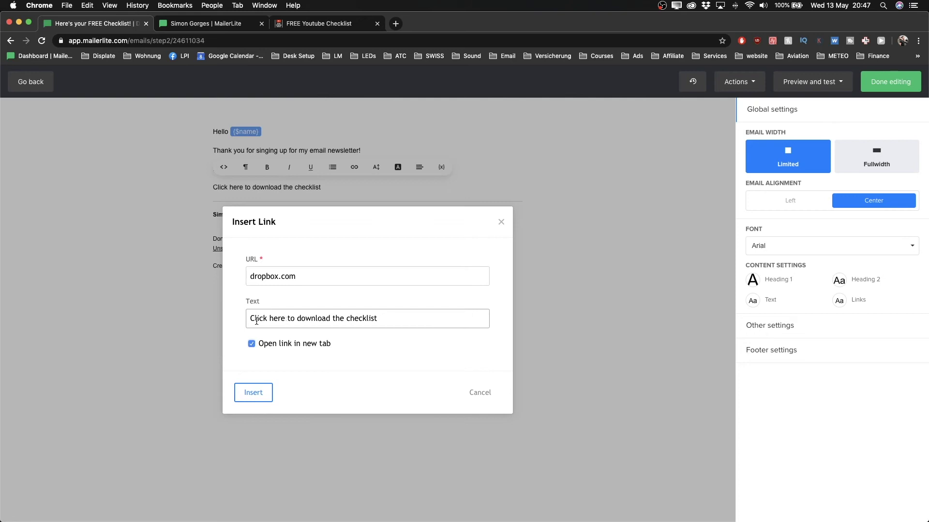
{"action": "mouse_move", "coordinate": [250, 318]}
{"action": "left_mouse_down"}
{"action": "mouse_move", "coordinate": [379, 318]}
{"action": "mouse_move", "coordinate": [246, 319]}
{"action": "left_mouse_up"}
{"action": "left_click", "coordinate": [393, 318]}
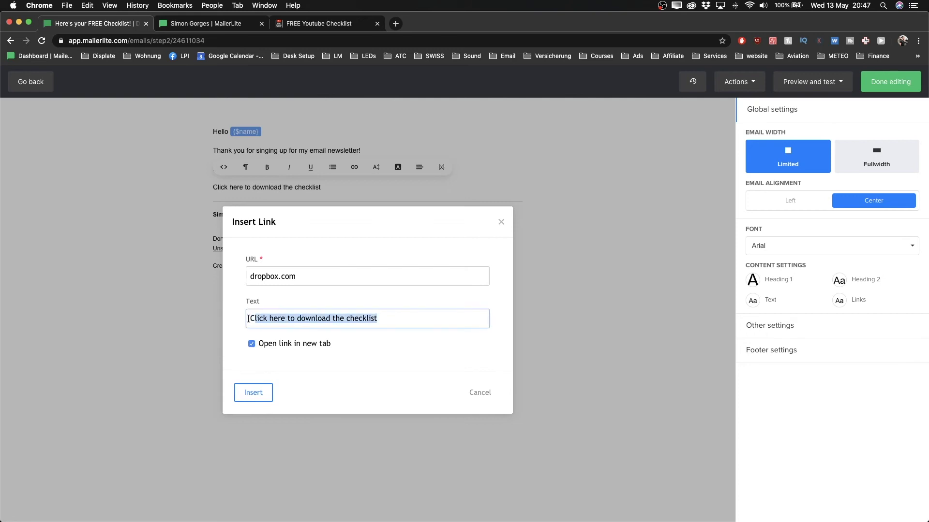
{"action": "left_click", "coordinate": [253, 393]}
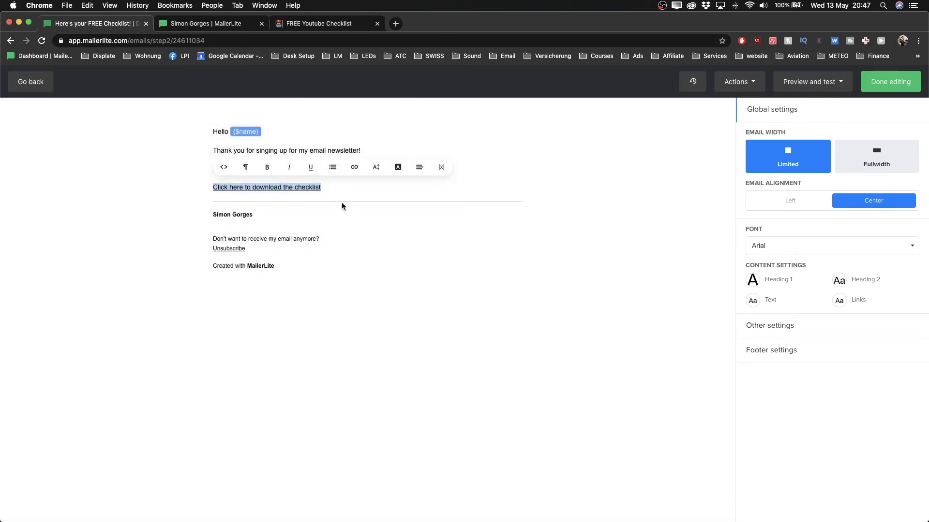
- Add an empty paragraph below the checklist download link and make the link text bold
{"action": "left_click", "coordinate": [340, 186]}
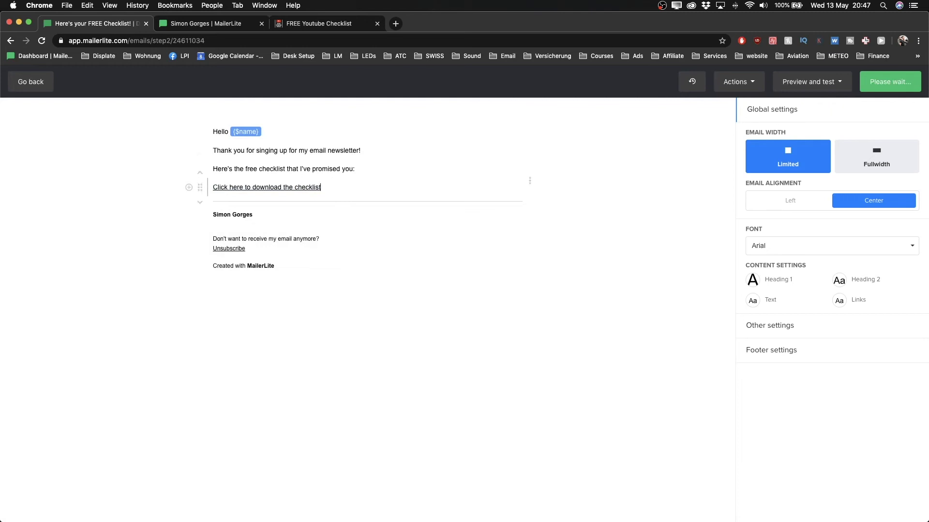
{"action": "key", "text": "Return"}
{"action": "key", "text": "Return"}
{"action": "key", "text": "BackSpace"}
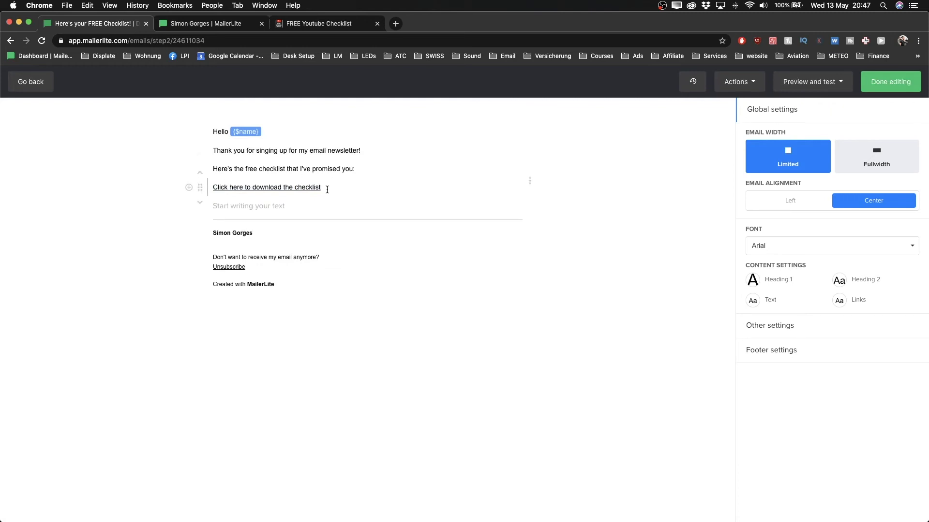
{"action": "left_click_drag", "start_coordinate": [326, 189], "coordinate": [212, 188]}
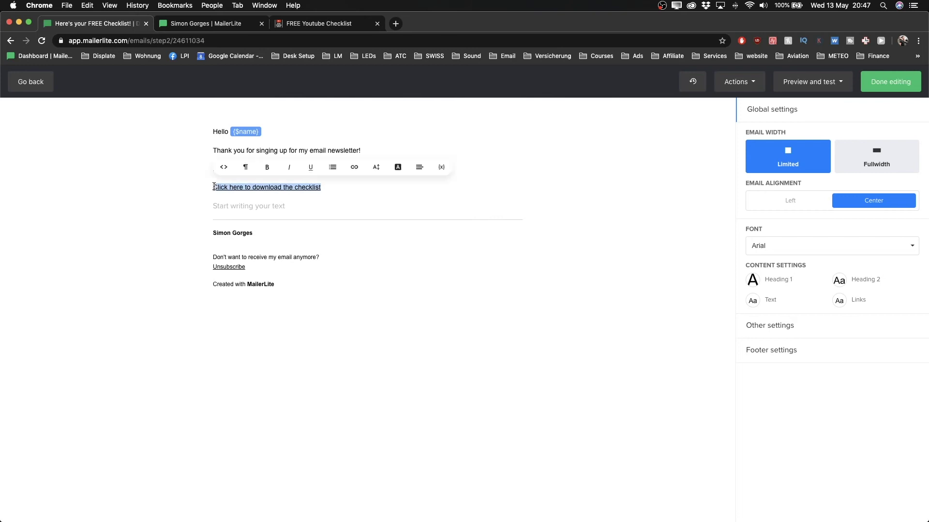
{"action": "left_click", "coordinate": [267, 167]}
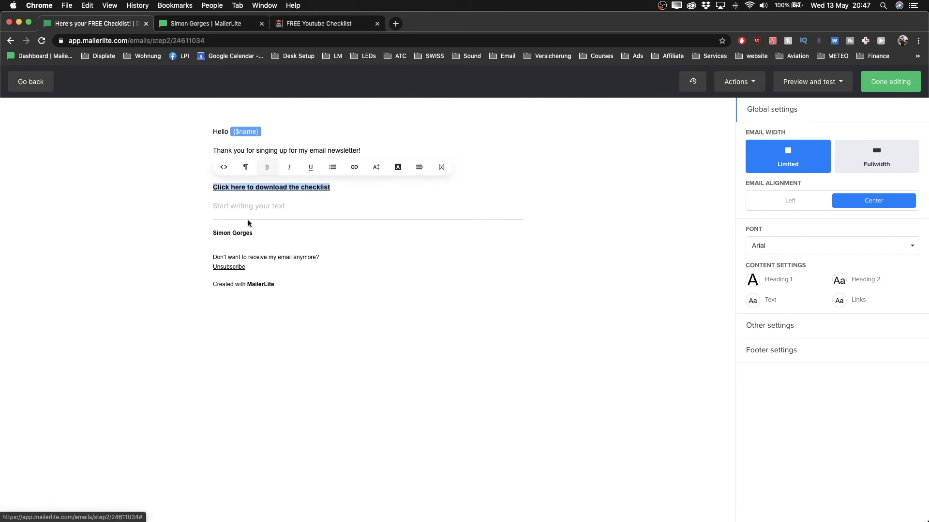
{"action": "left_click", "coordinate": [398, 167]}
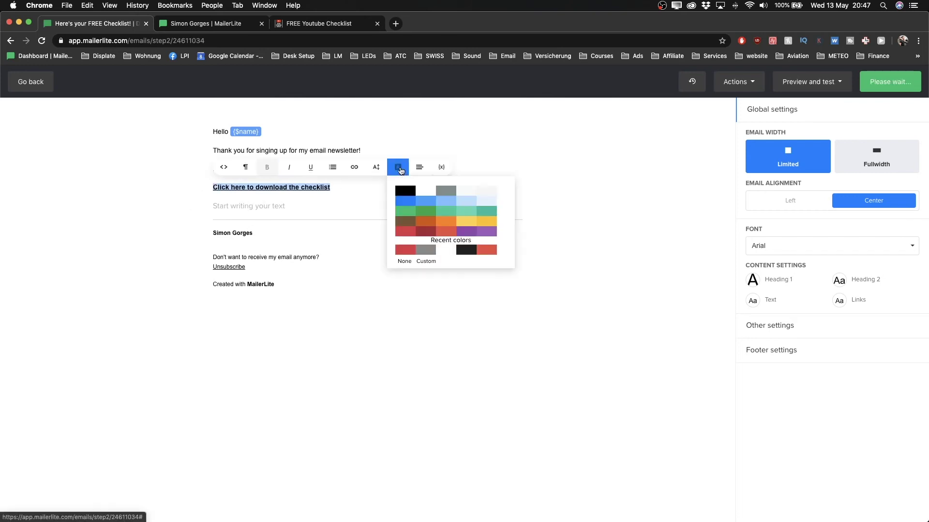
- Write the closing paragraph "Let me know if you have any questions at any point!" and sign off with the sender's first name below it
{"action": "left_click", "coordinate": [264, 209]}
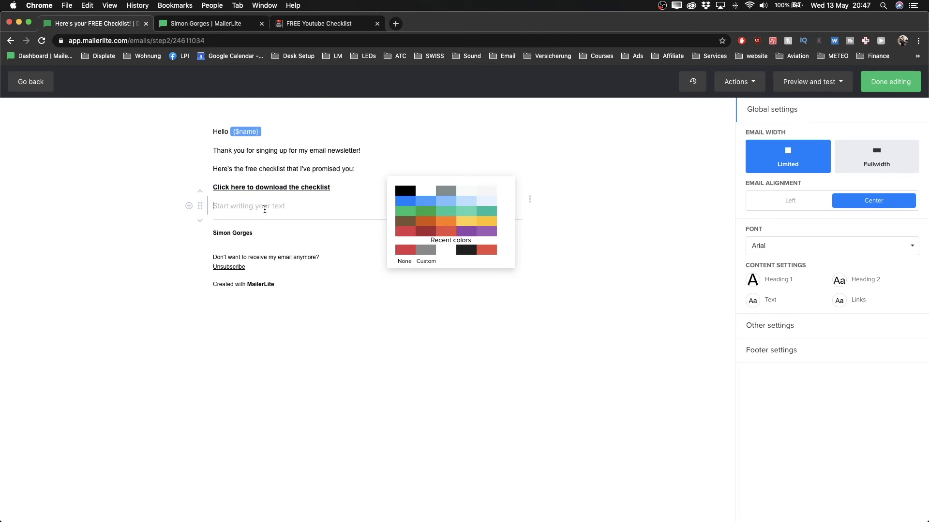
{"action": "type", "text": "Let me know if you have any que"}
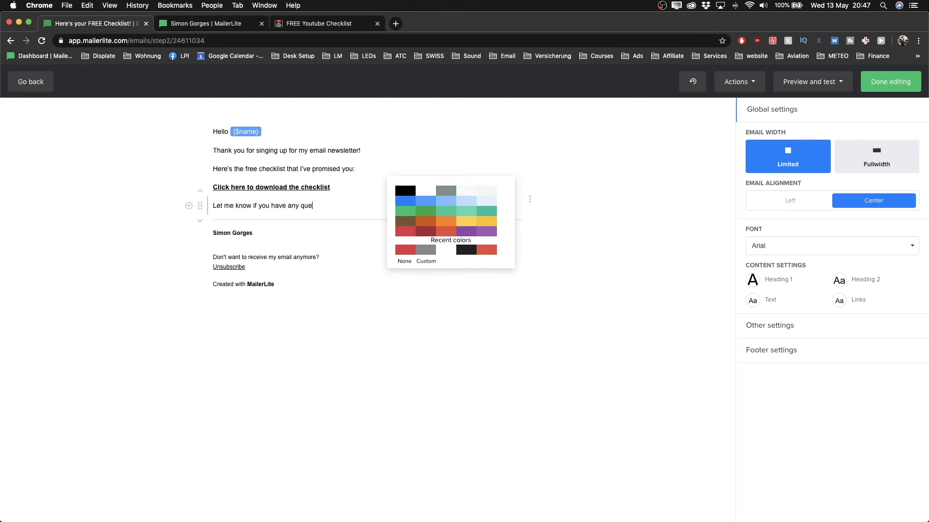
{"action": "type", "text": "stions at any p"}
{"action": "type", "text": "on"}
{"action": "type", "text": "int!"}
{"action": "key", "text": "Return"}
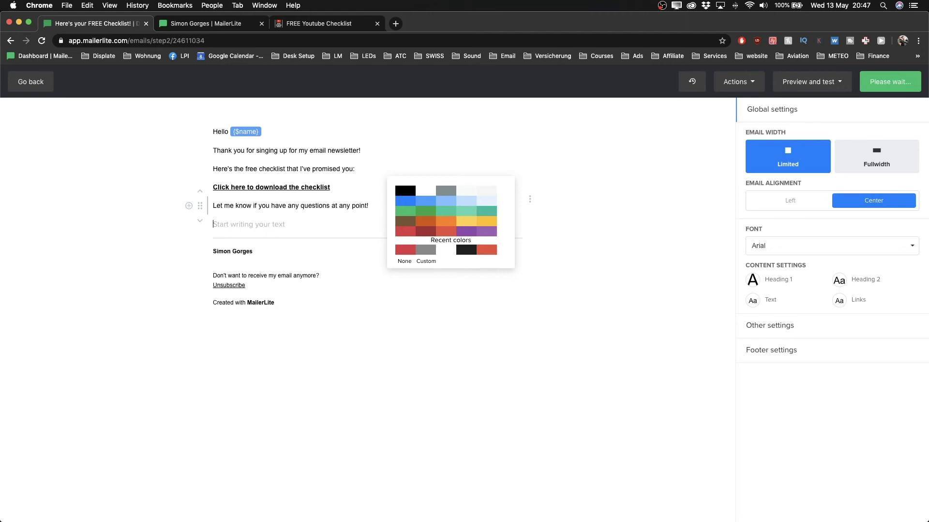
{"action": "type", "text": "Simon"}
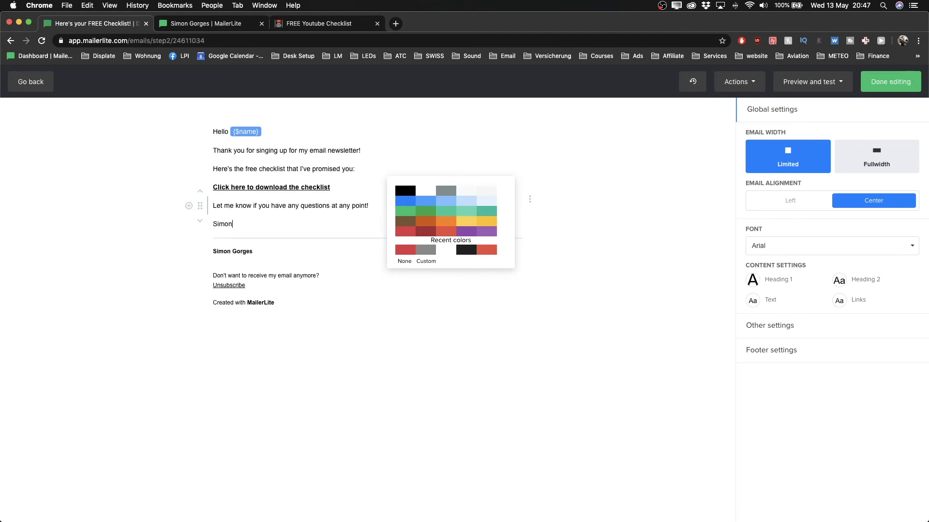
- Delete the sender's full name from the email footer and finish editing the email
{"action": "left_click", "coordinate": [263, 251]}
{"action": "key", "text": "shift+super+Left"}
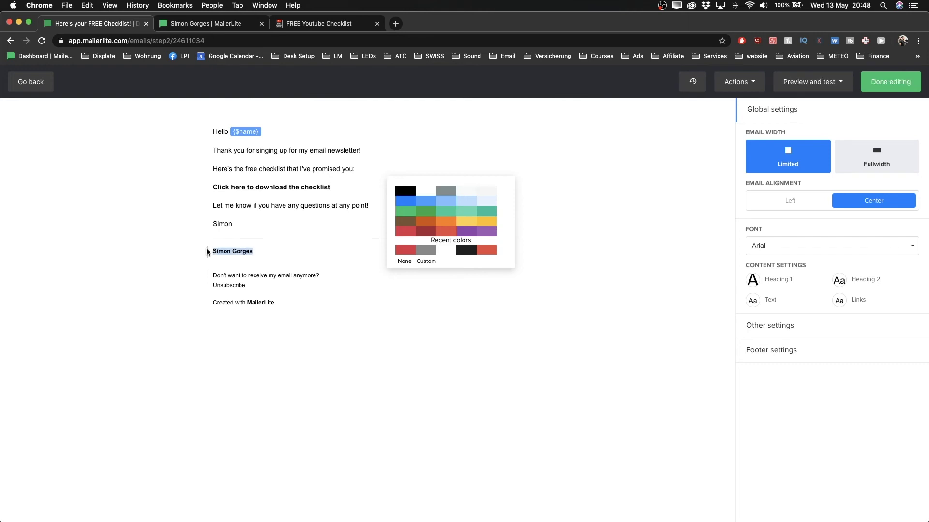
{"action": "key", "text": "BackSpace"}
{"action": "left_click", "coordinate": [404, 328]}
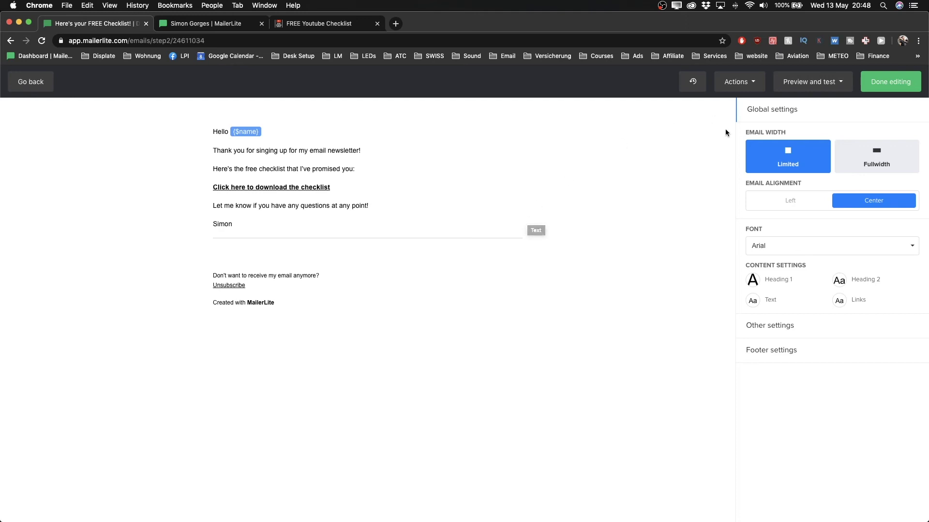
{"action": "left_click", "coordinate": [886, 86]}
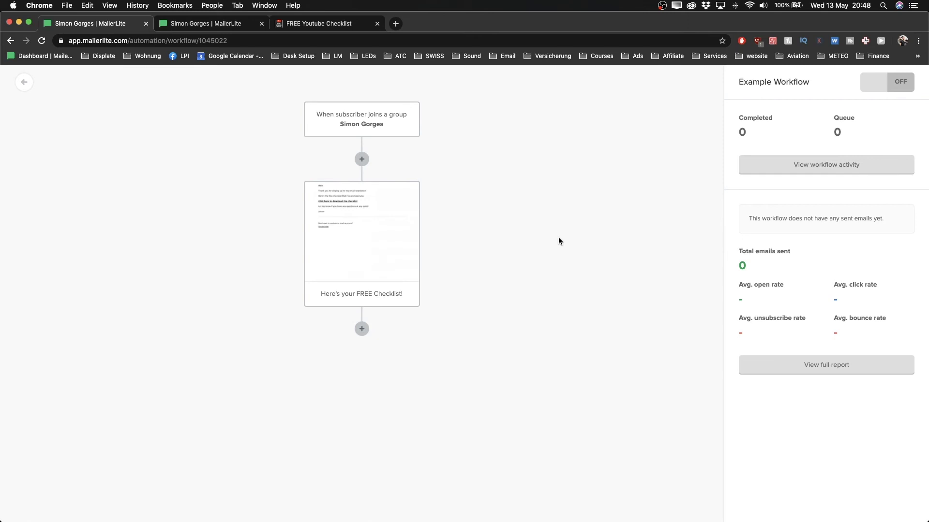
- Add a condition after the checklist email using Workflow activity, with "Here's your FREE Checklist!" as the email and "was opened" as the criterion
{"action": "mouse_move", "coordinate": [379, 213]}
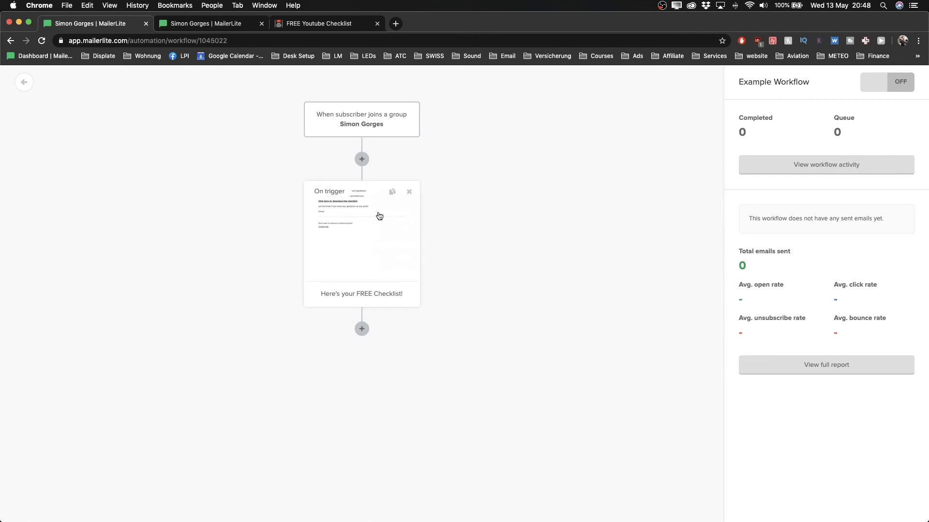
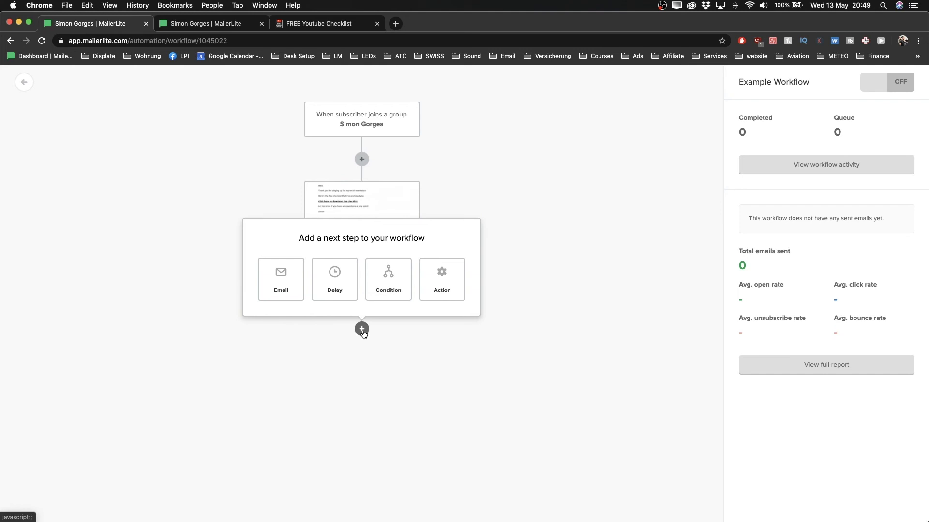
{"action": "left_click", "coordinate": [361, 328]}
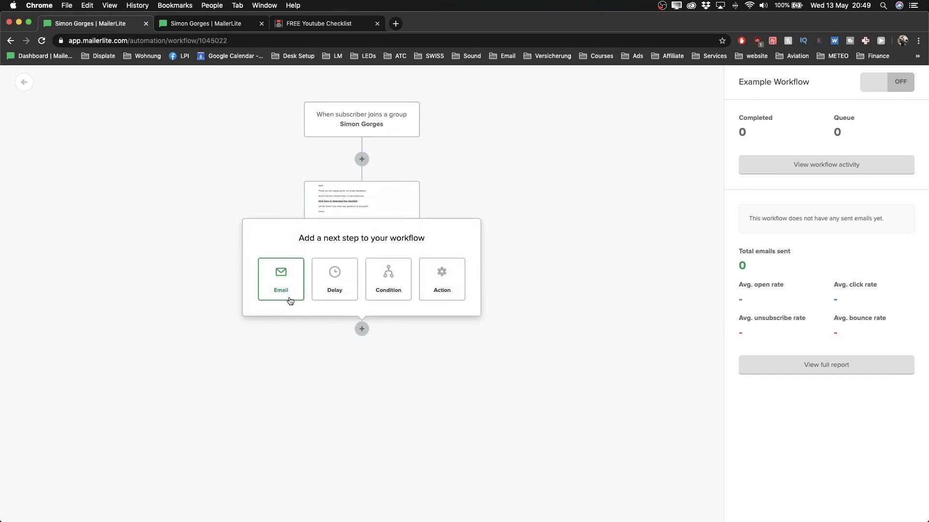
{"action": "left_click", "coordinate": [394, 288]}
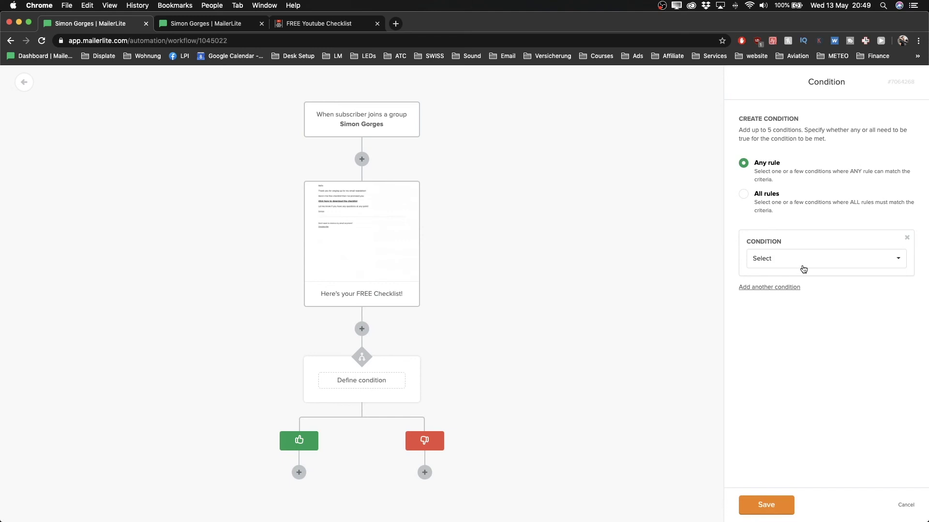
{"action": "left_click", "coordinate": [783, 261]}
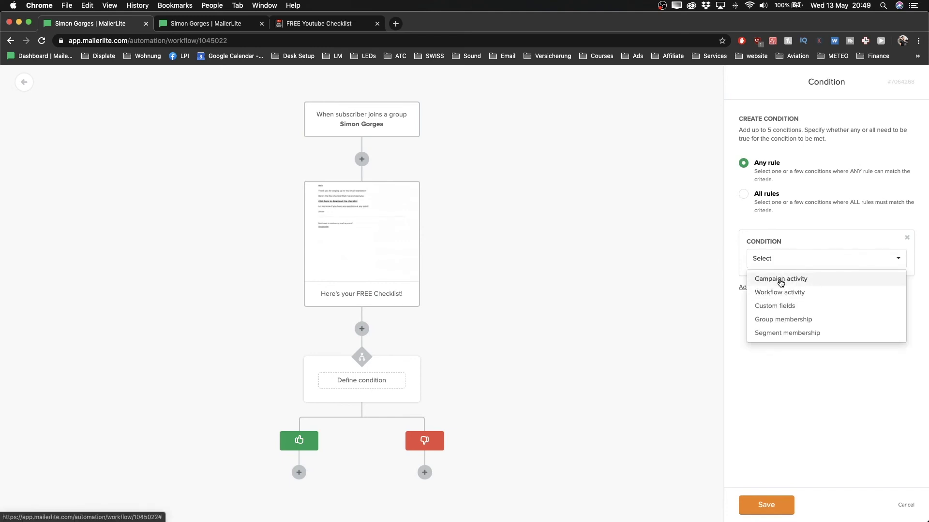
{"action": "left_click", "coordinate": [780, 280]}
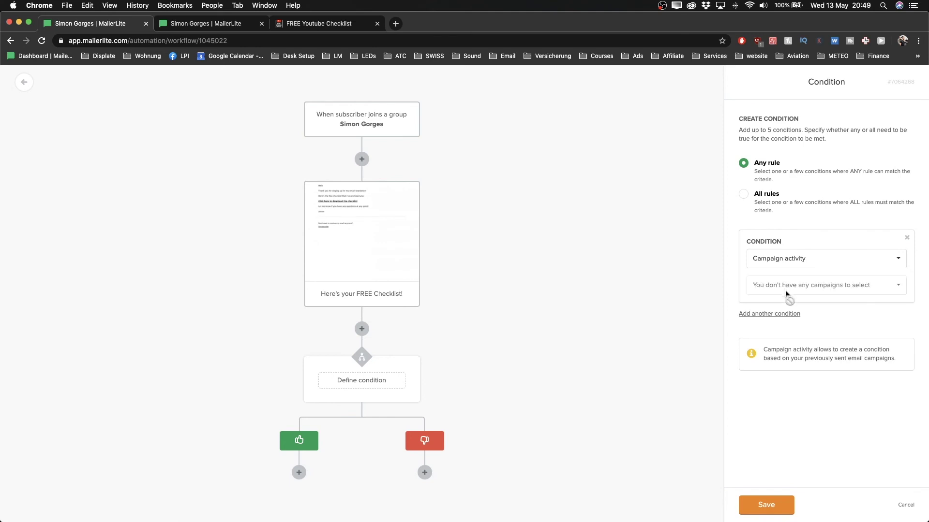
{"action": "left_click", "coordinate": [779, 267]}
{"action": "left_click", "coordinate": [777, 294]}
{"action": "left_click", "coordinate": [778, 293]}
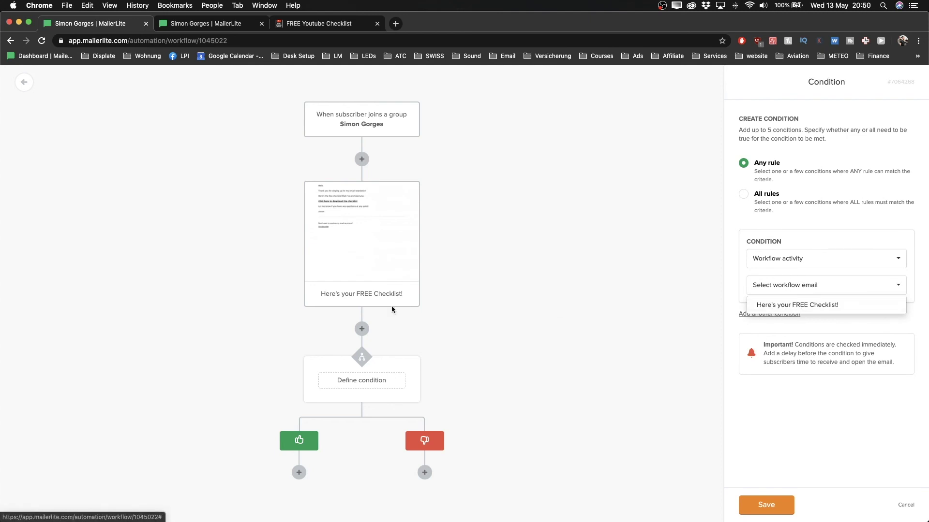
{"action": "left_click", "coordinate": [793, 306]}
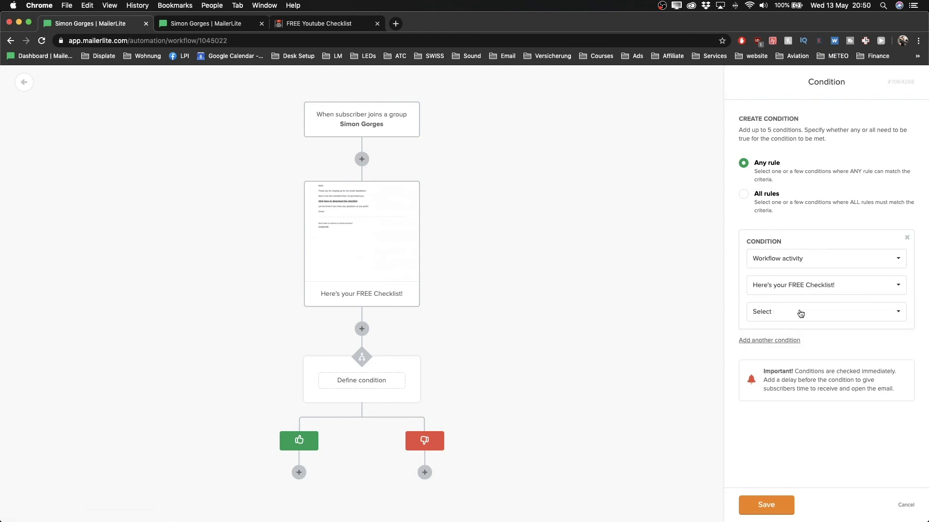
{"action": "left_click", "coordinate": [798, 312]}
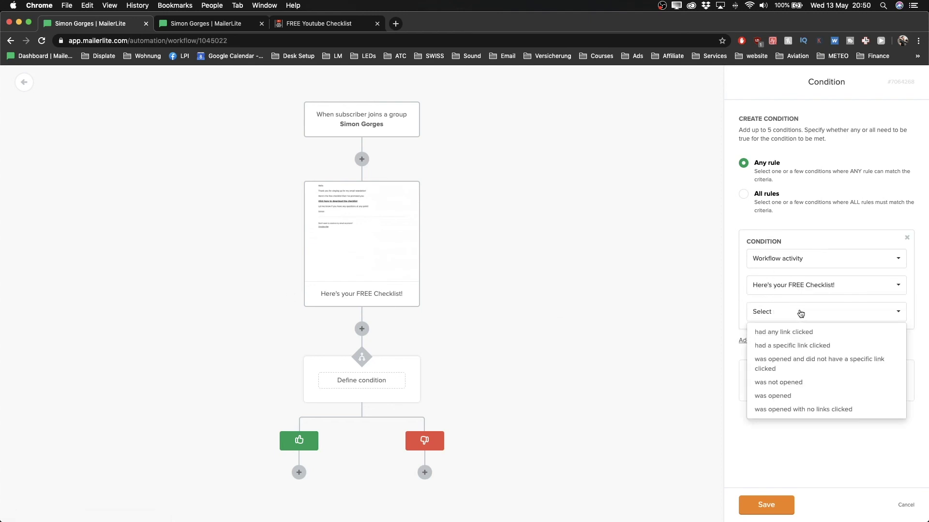
{"action": "left_click", "coordinate": [787, 397]}
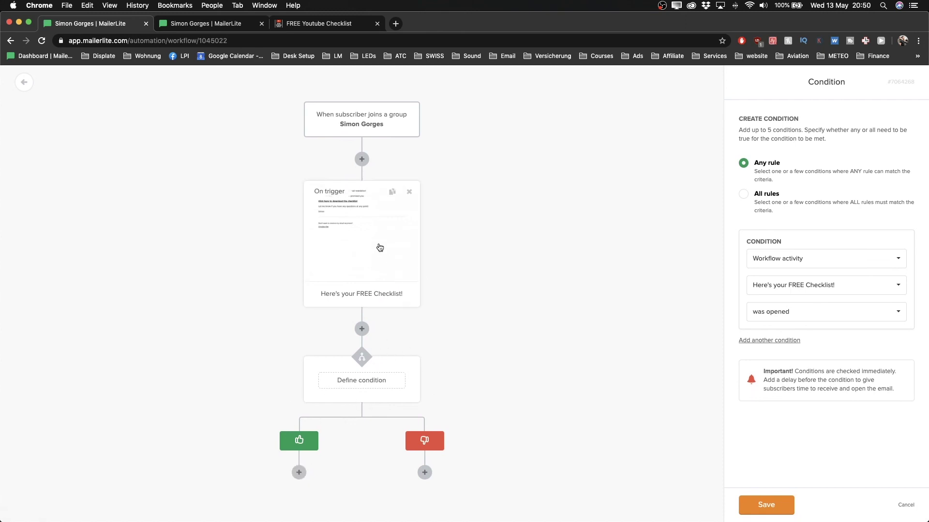
- Add a delay of 1 day to the branch for subscribers who meet the condition
{"action": "left_click", "coordinate": [299, 474]}
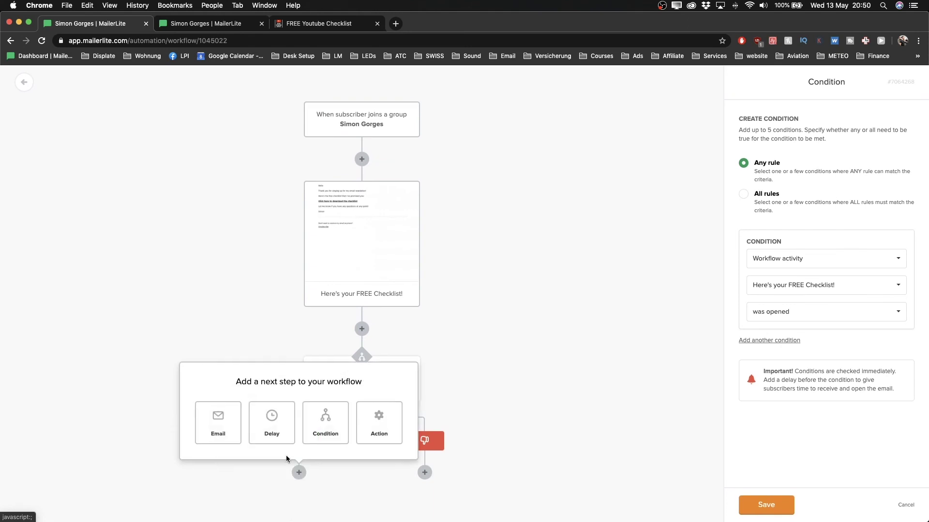
{"action": "left_click", "coordinate": [272, 435]}
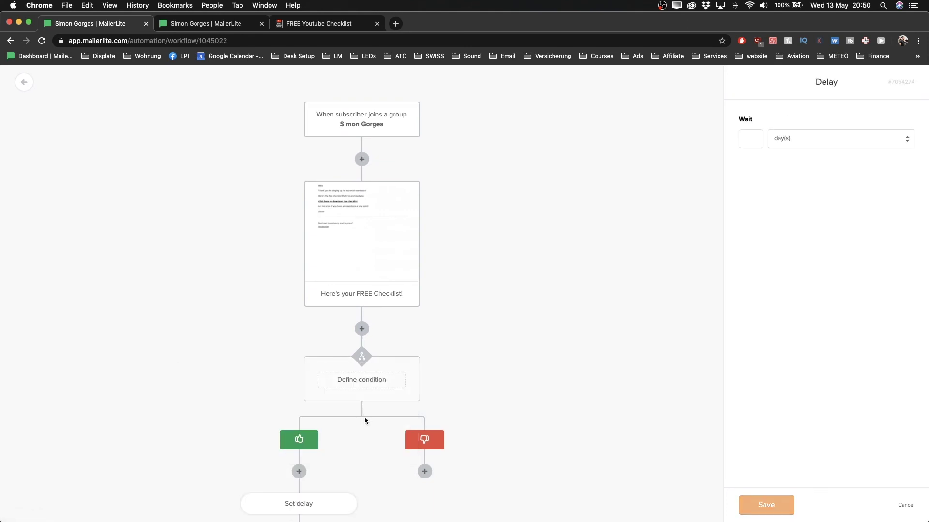
{"action": "scroll", "coordinate": [373, 441], "scroll_direction": "down", "scroll_amount": 3}
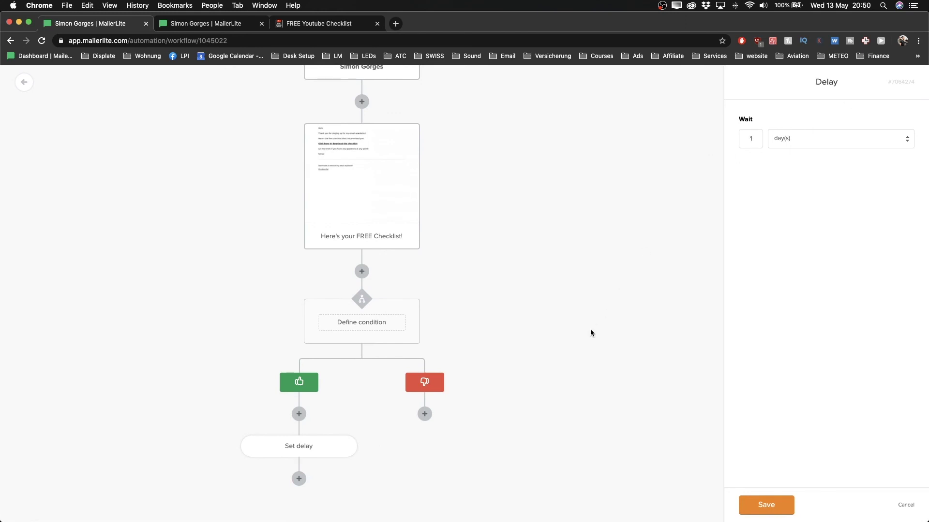
- Add a delay of 1 day to the branch for subscribers who do not meet the condition
{"action": "left_click", "coordinate": [426, 414]}
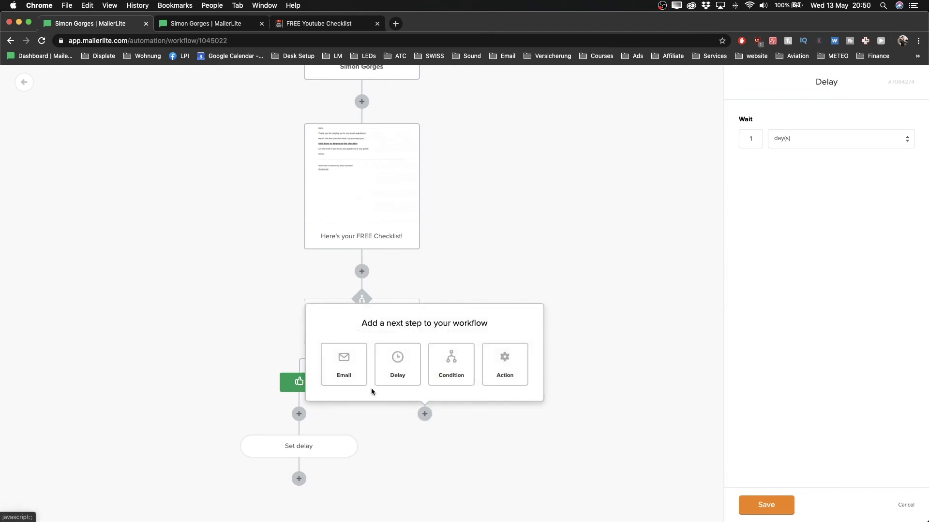
{"action": "left_click", "coordinate": [398, 370]}
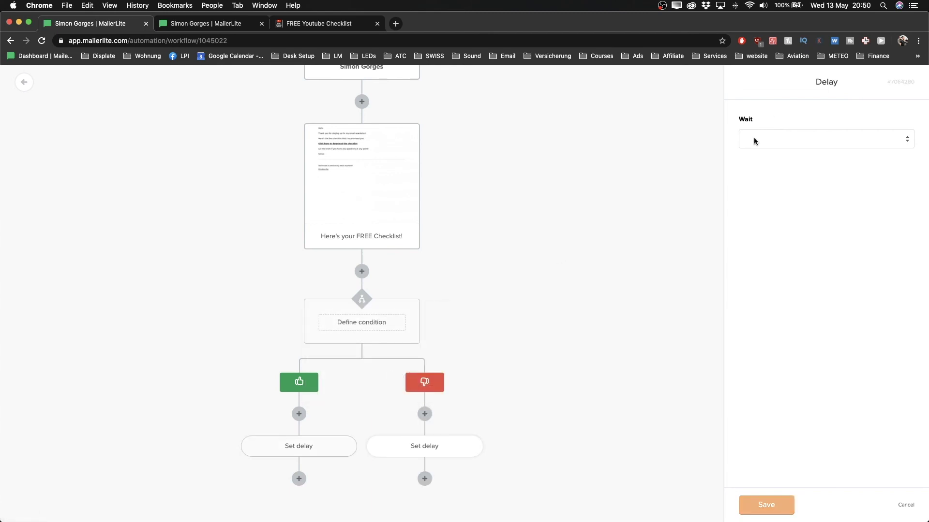
{"action": "left_click", "coordinate": [780, 137]}
{"action": "left_click", "coordinate": [533, 341]}
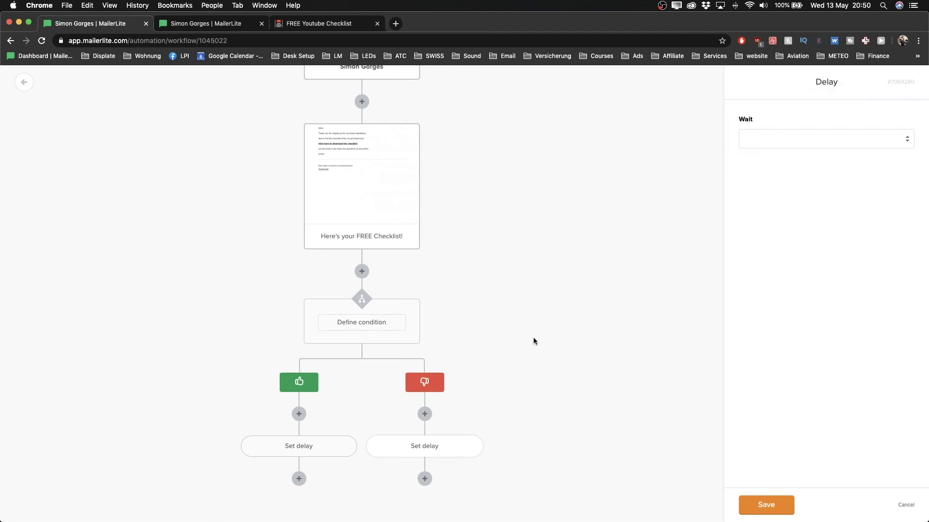
{"action": "left_click", "coordinate": [756, 141]}
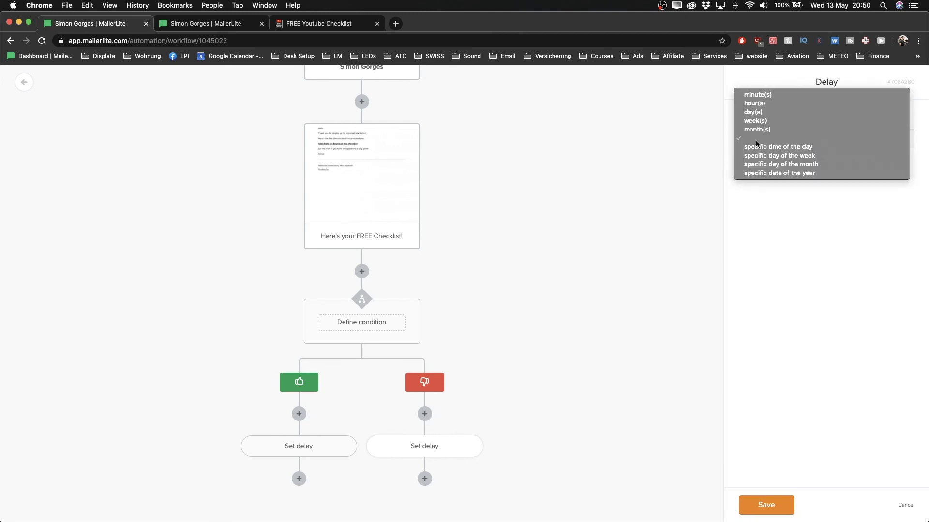
{"action": "left_click", "coordinate": [757, 112]}
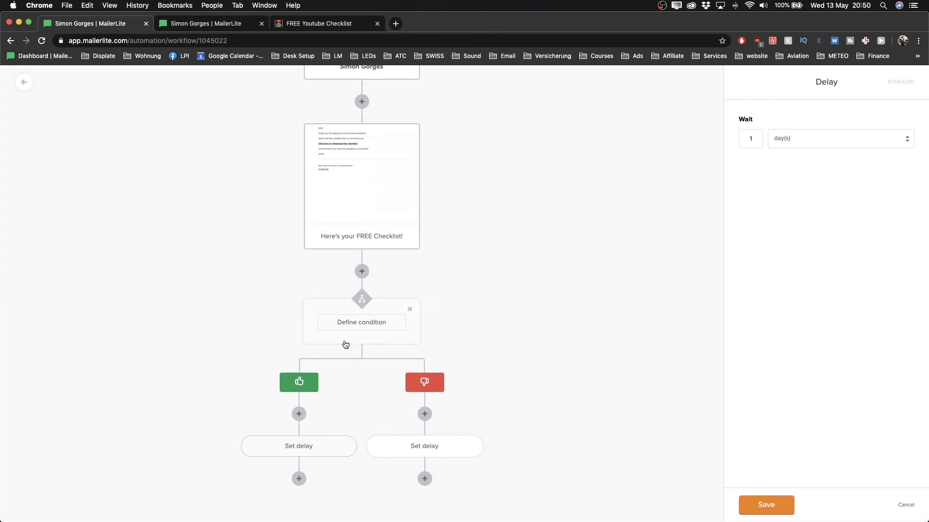
- Add an email without content after the delay in each of the condition's two branches
{"action": "left_click", "coordinate": [299, 479]}
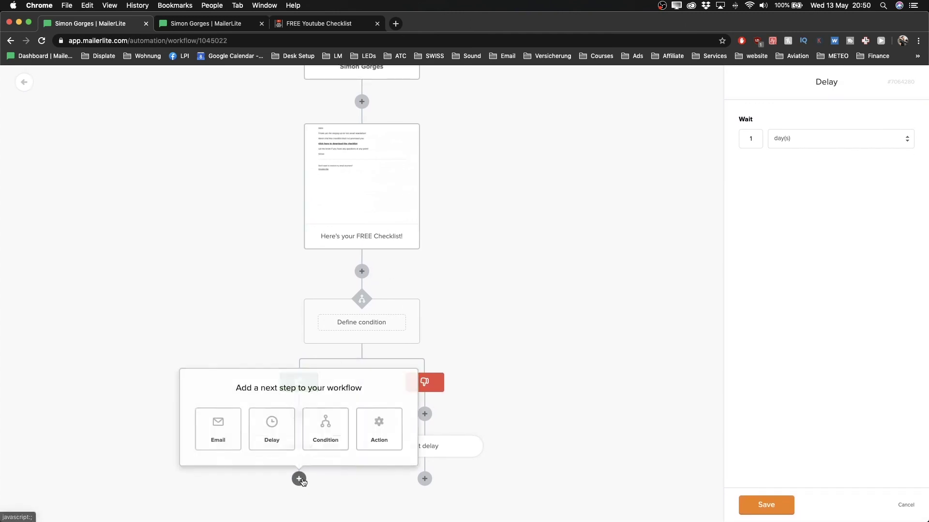
{"action": "left_click", "coordinate": [202, 438]}
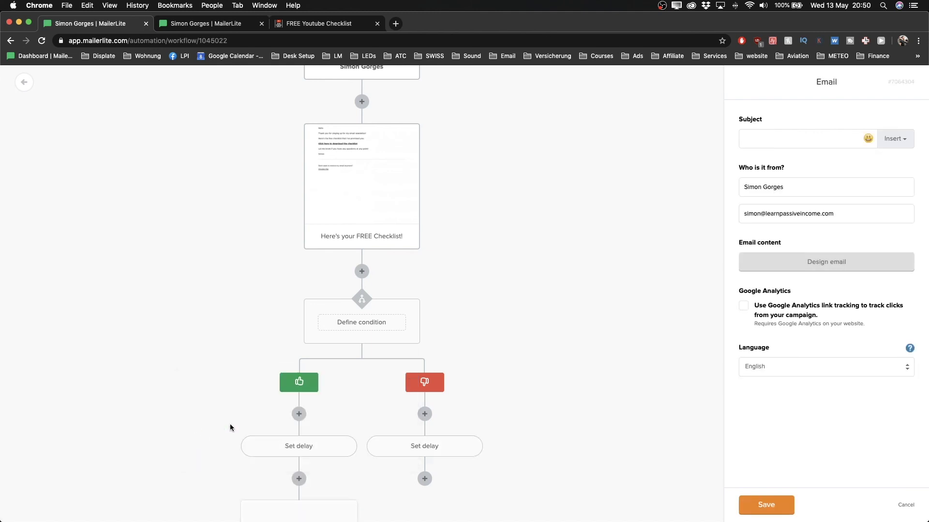
{"action": "scroll", "coordinate": [321, 448], "scroll_direction": "down", "scroll_amount": 5}
{"action": "scroll", "coordinate": [362, 193], "scroll_direction": "up", "scroll_amount": 3}
{"action": "scroll", "coordinate": [275, 393], "scroll_direction": "down", "scroll_amount": 3}
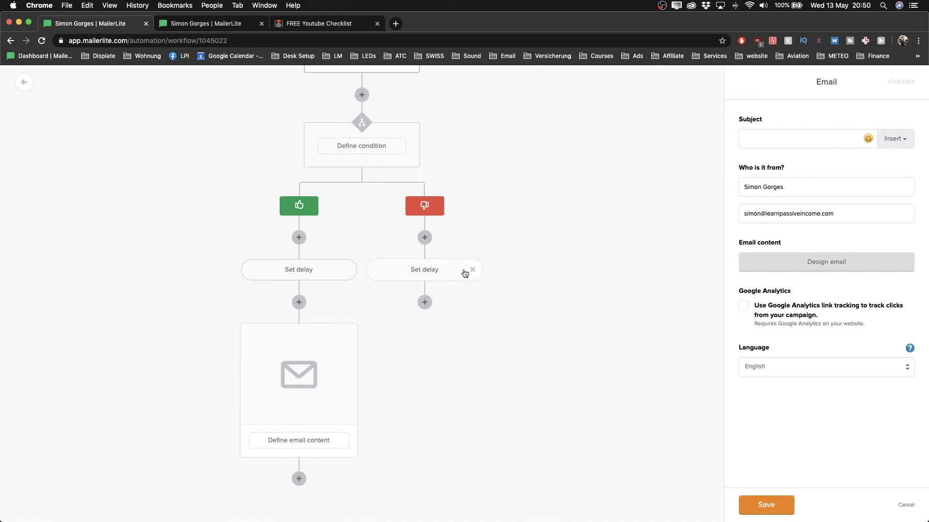
{"action": "left_click", "coordinate": [424, 302]}
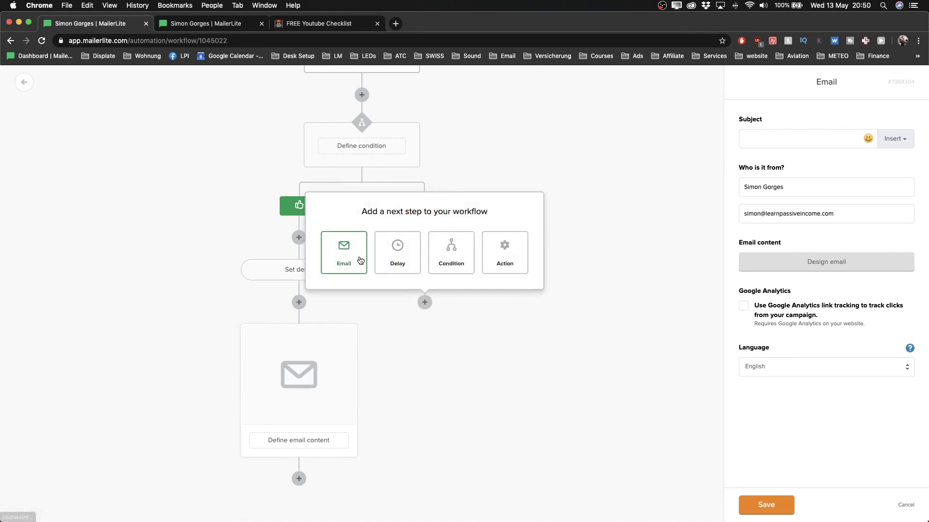
{"action": "left_click", "coordinate": [343, 252]}
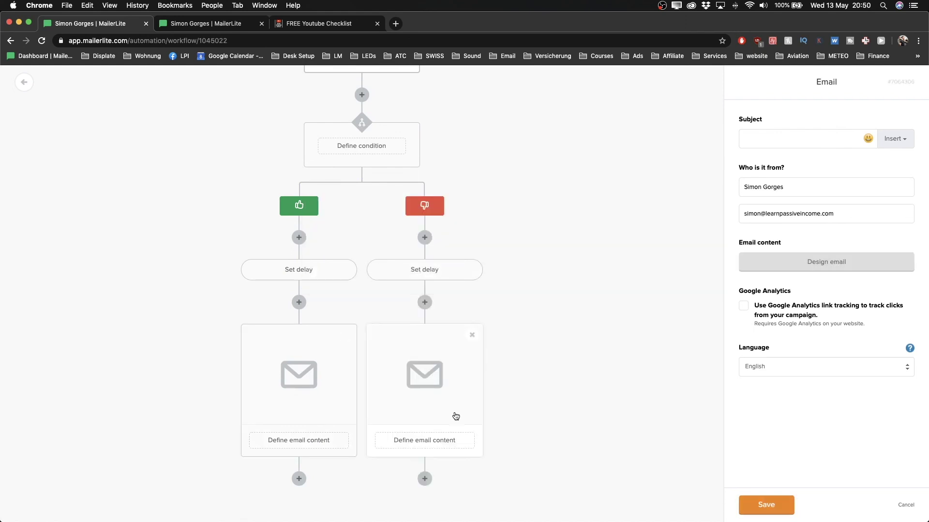
- Delete the condition below the checklist email together with both of its branches
{"action": "scroll", "coordinate": [445, 420], "scroll_direction": "up", "scroll_amount": 5}
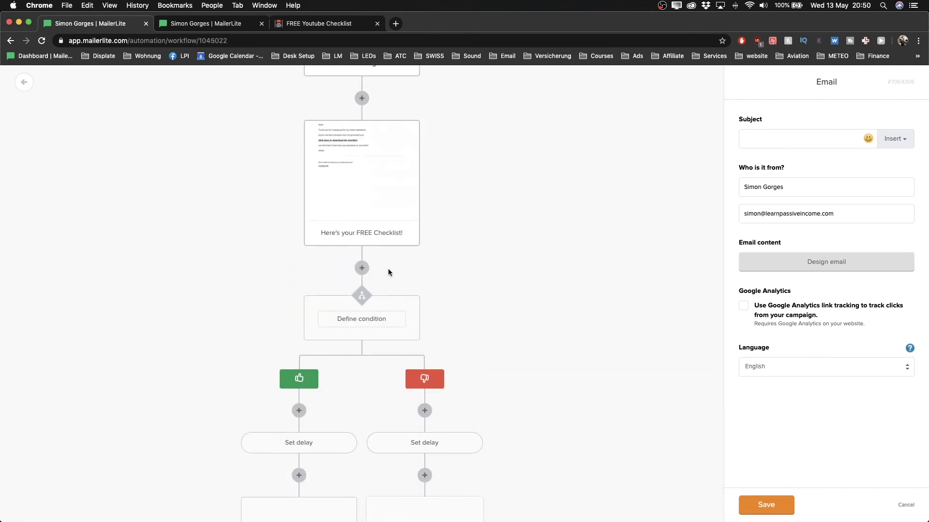
{"action": "scroll", "coordinate": [388, 268], "scroll_direction": "down", "scroll_amount": 2}
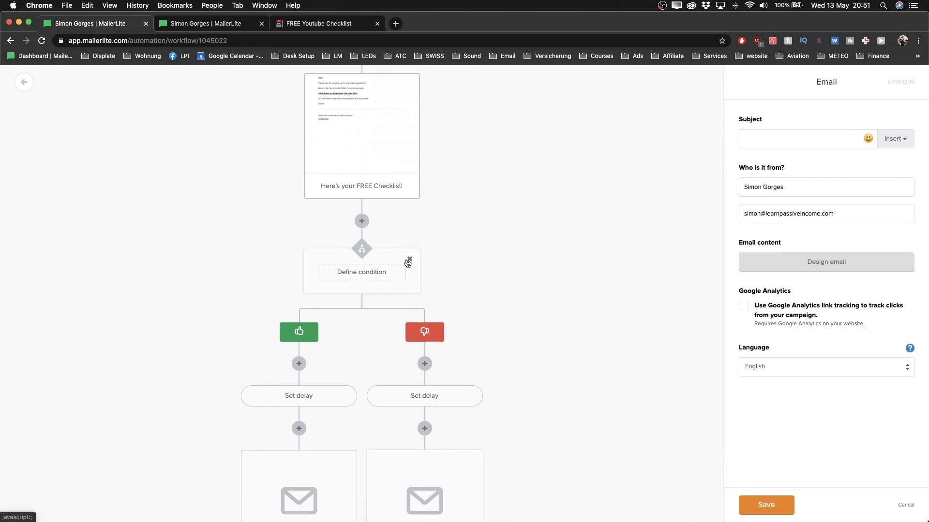
{"action": "left_click", "coordinate": [408, 260]}
{"action": "left_click", "coordinate": [534, 211]}
- Add a delay of 1 day directly after the "Here's your FREE Checklist!" email
{"action": "left_click", "coordinate": [362, 329]}
{"action": "left_click", "coordinate": [341, 298]}
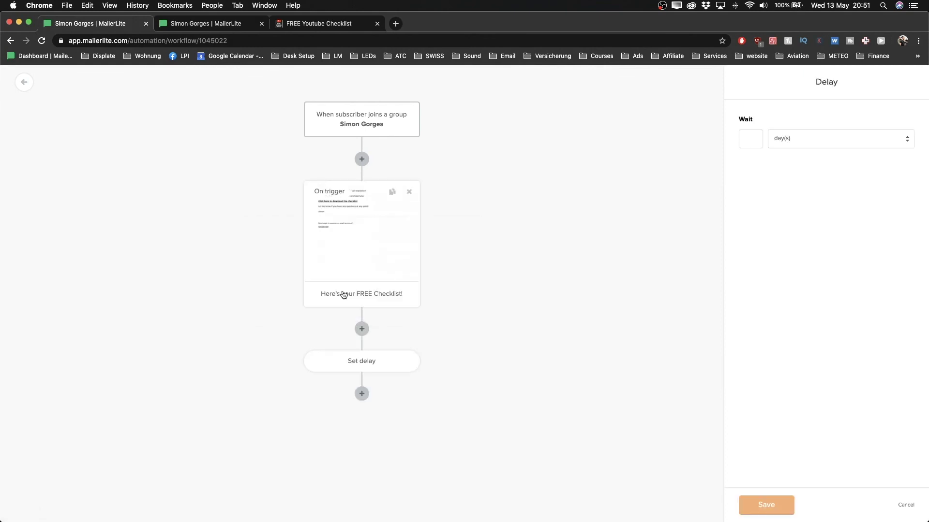
{"action": "left_click", "coordinate": [755, 136]}
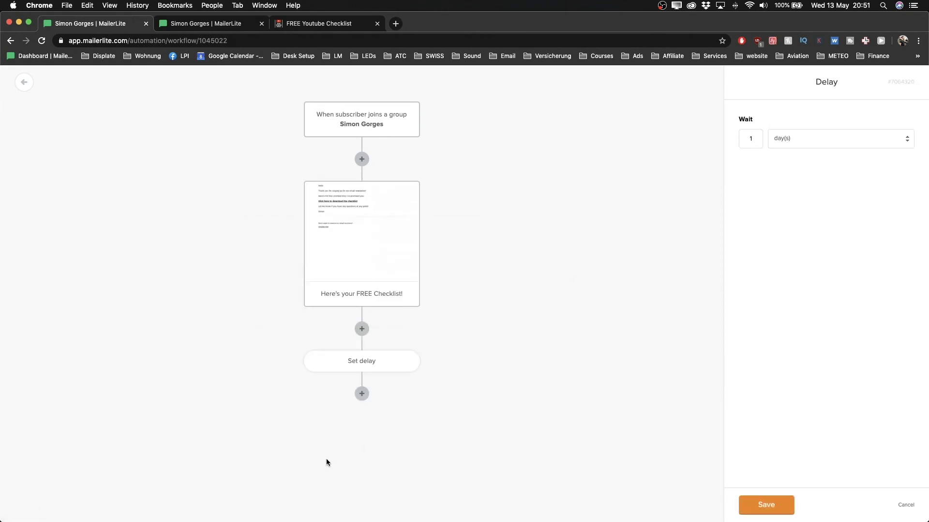
- Add a follow-up email without content after the delay
{"action": "left_click", "coordinate": [362, 394]}
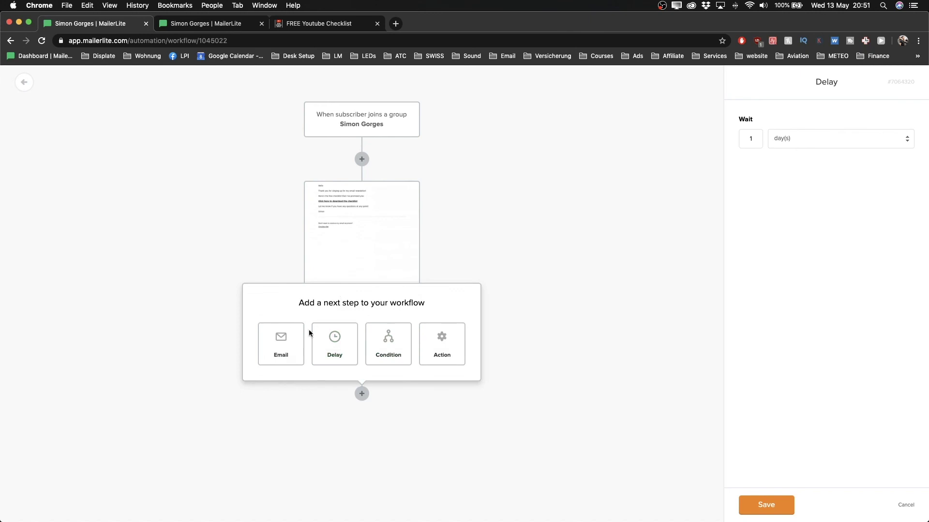
{"action": "left_click", "coordinate": [290, 345]}
{"action": "scroll", "coordinate": [407, 300], "scroll_direction": "down", "scroll_amount": 3}
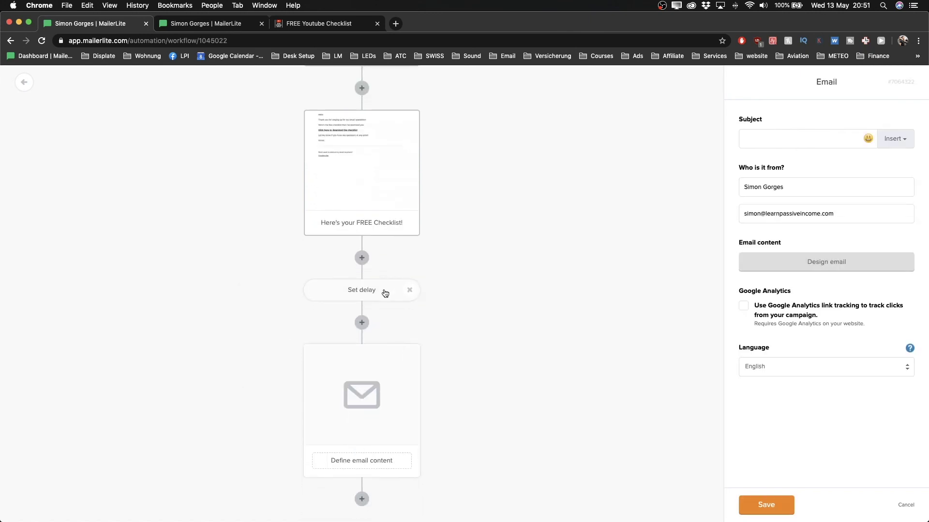
{"action": "scroll", "coordinate": [364, 260], "scroll_direction": "up", "scroll_amount": 3}
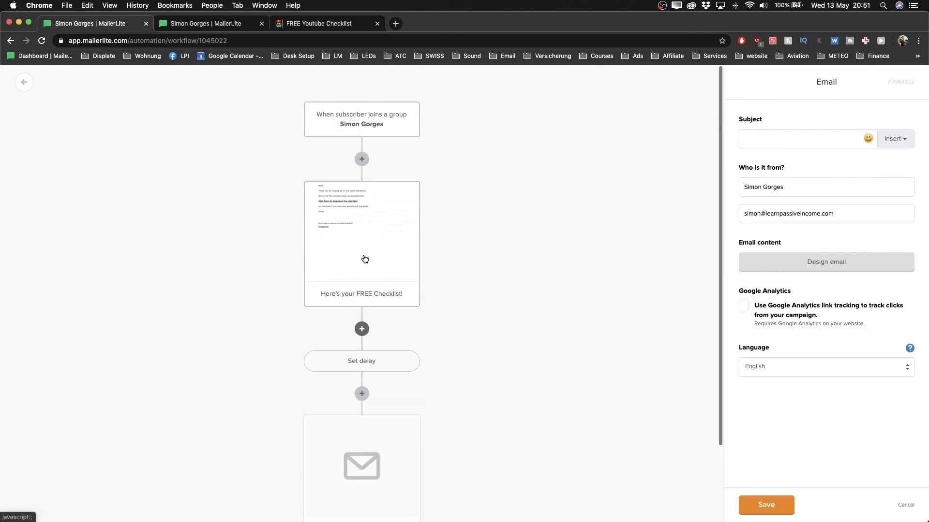
{"action": "scroll", "coordinate": [364, 259], "scroll_direction": "down", "scroll_amount": 3}
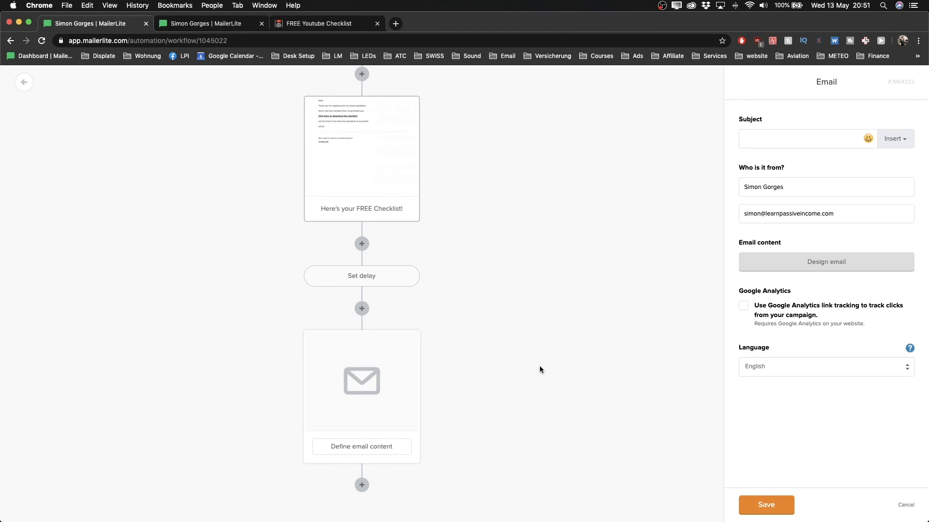
{"action": "scroll", "coordinate": [540, 369], "scroll_direction": "up", "scroll_amount": 2}
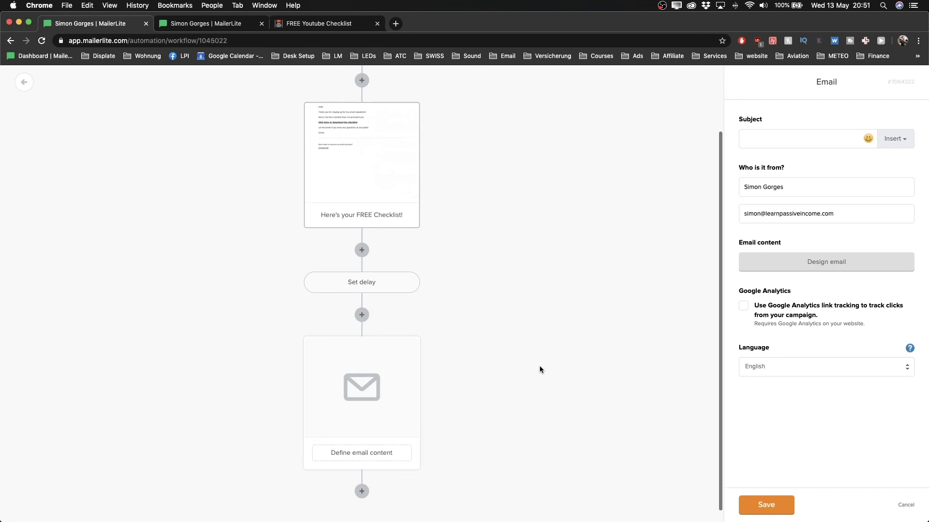
{"action": "scroll", "coordinate": [539, 369], "scroll_direction": "down", "scroll_amount": 1}
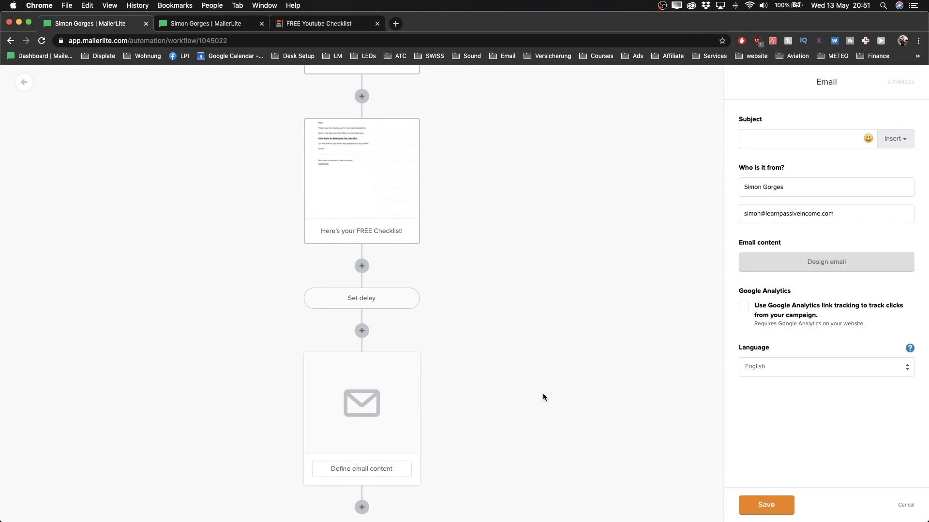
- Delete the empty follow-up email and the delay, and turn on the workflow with only the checklist email
{"action": "left_click", "coordinate": [407, 364]}
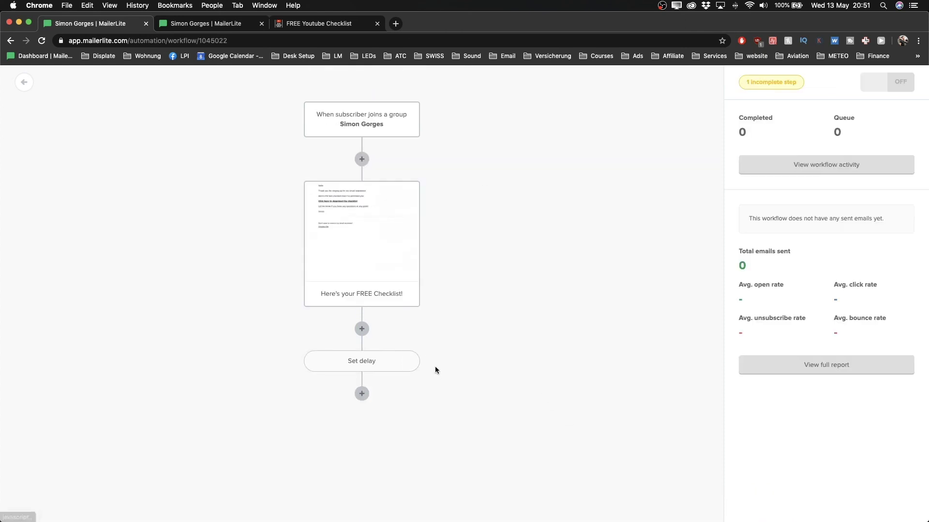
{"action": "left_click", "coordinate": [409, 361]}
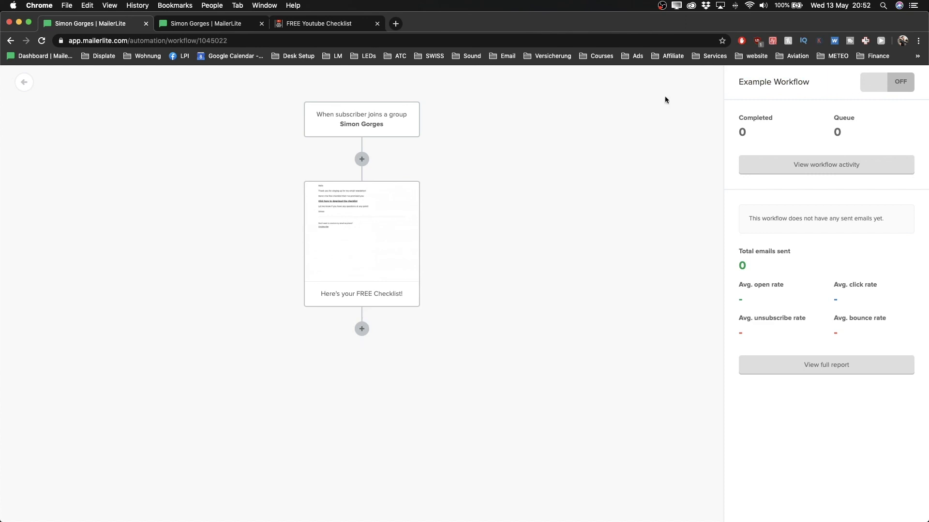
{"action": "left_click", "coordinate": [888, 88]}
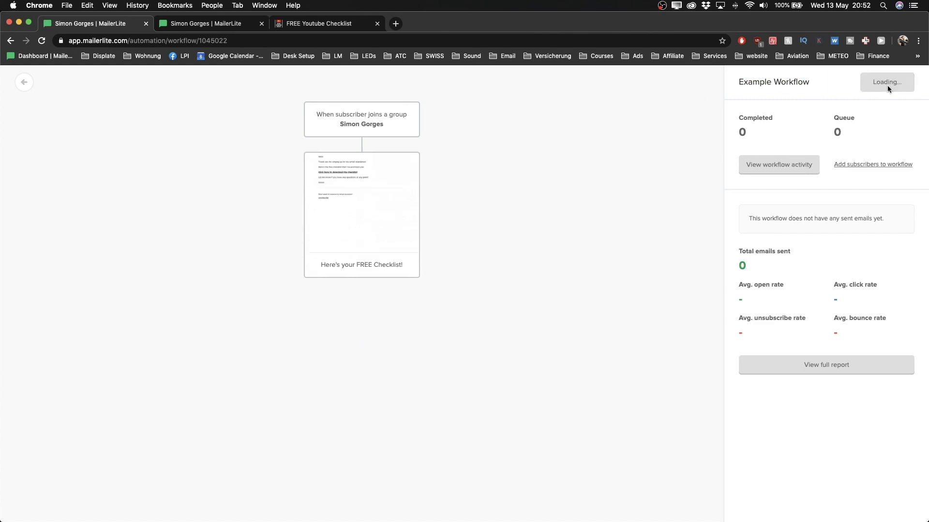